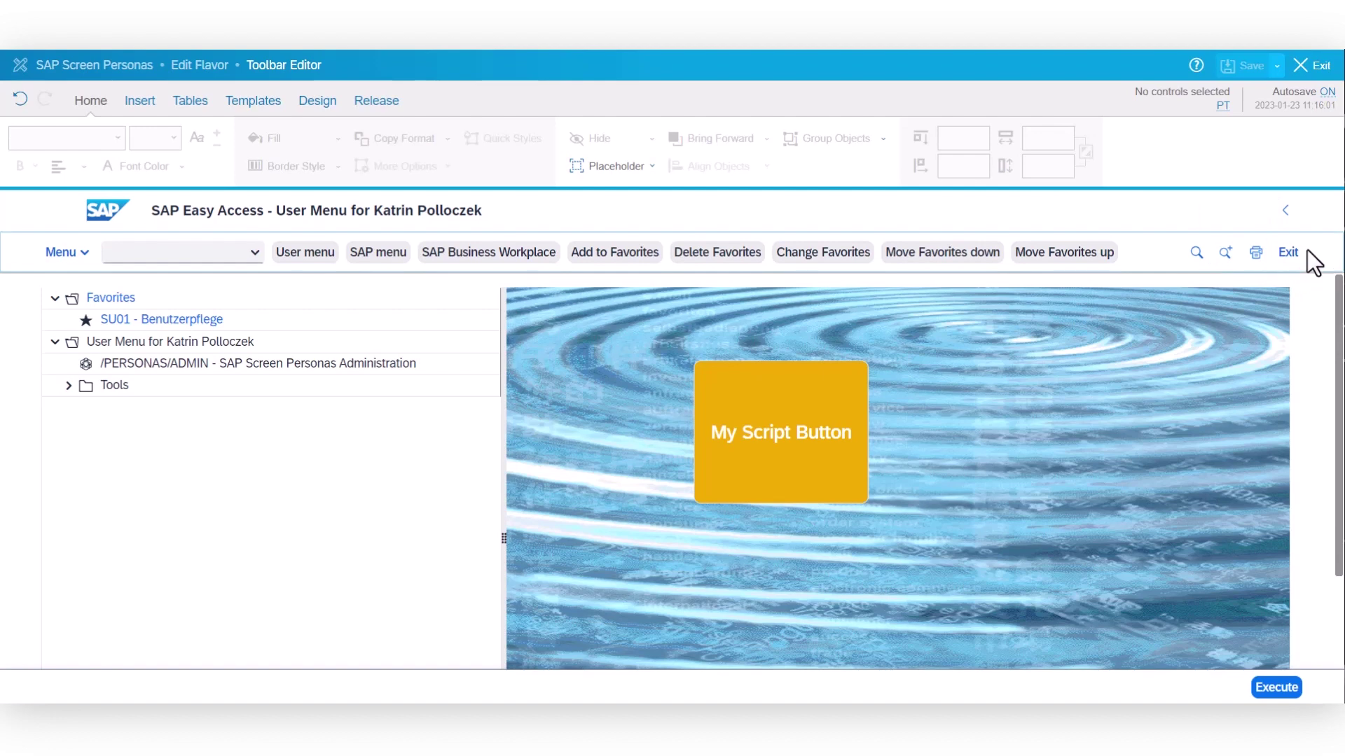
# Step: Reorder the toolbar so Delete Favorites precedes SAP Business Workplace, and move My Script Button before Change Favorites
pyautogui.click(321, 106)
pyautogui.click(544, 330)
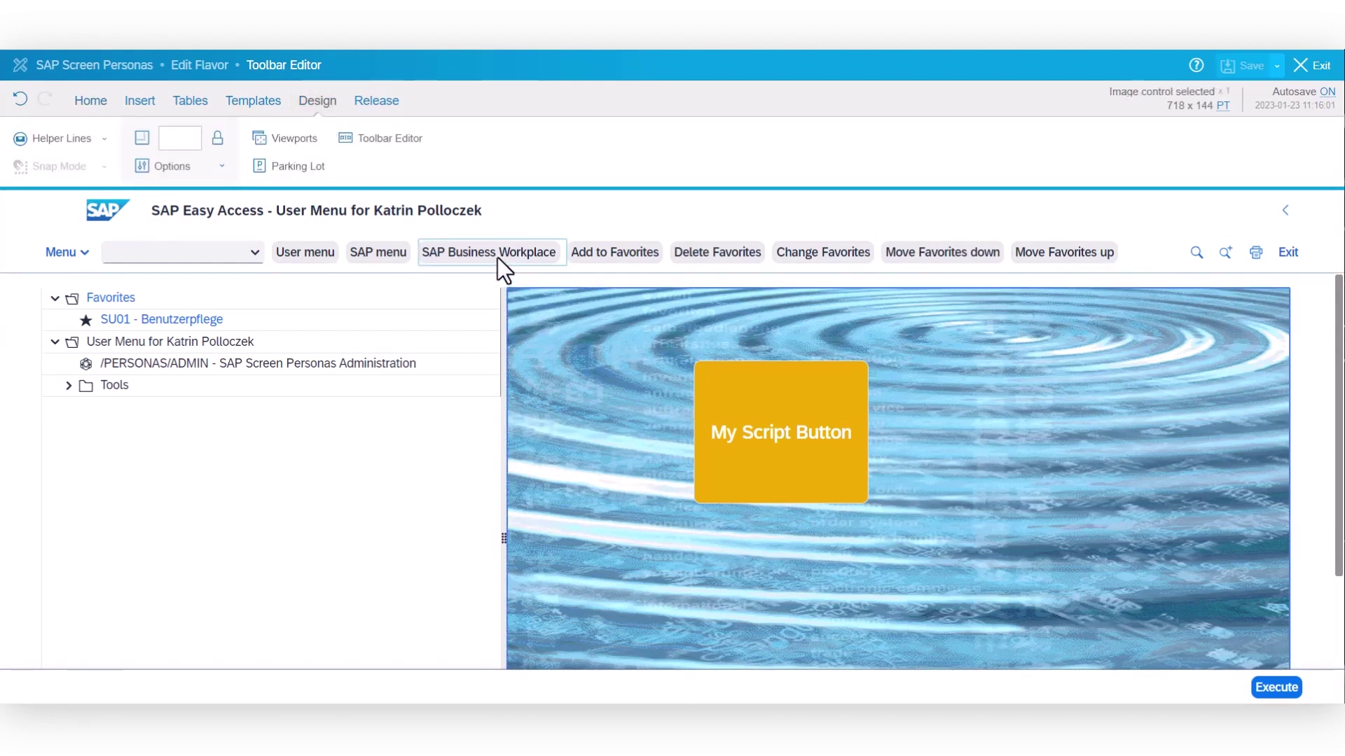
pyautogui.moveTo(497, 258); pyautogui.dragTo(633, 267)
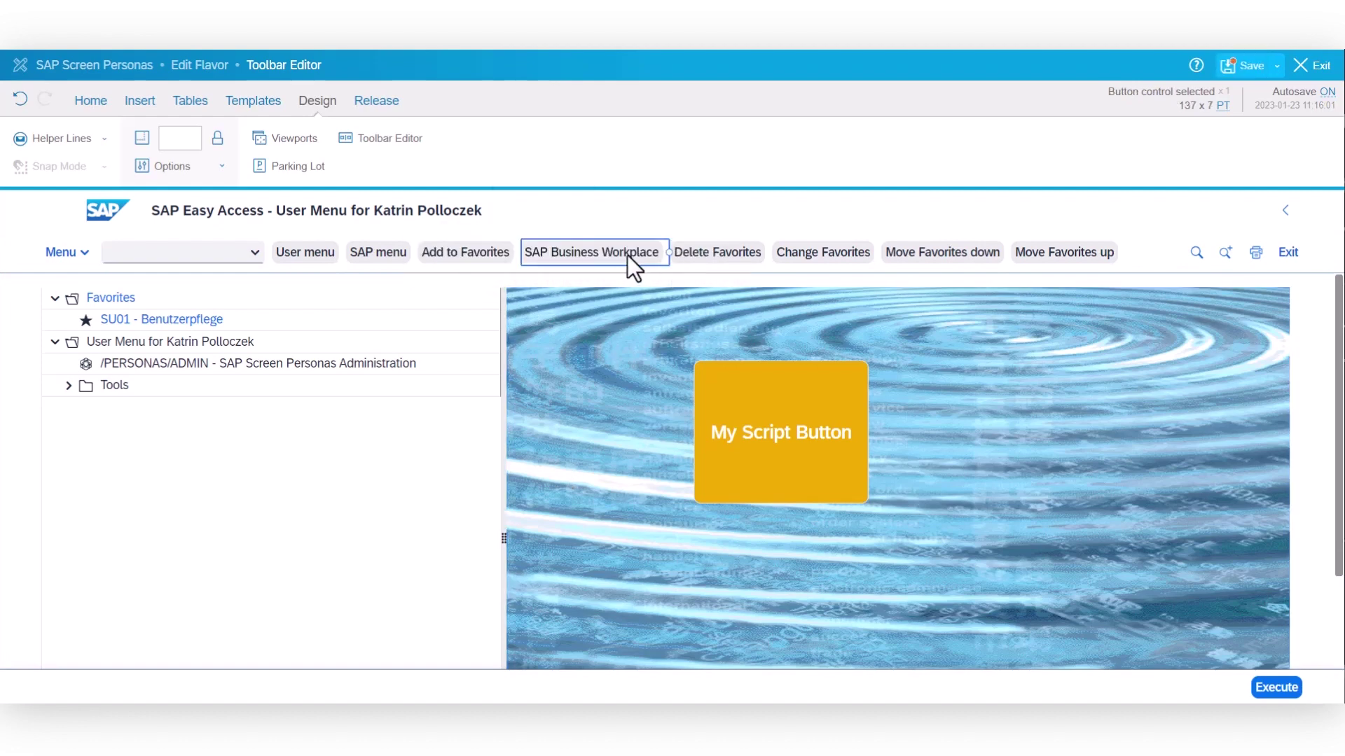
pyautogui.moveTo(721, 266); pyautogui.dragTo(508, 264)
pyautogui.moveTo(792, 455); pyautogui.dragTo(747, 260)
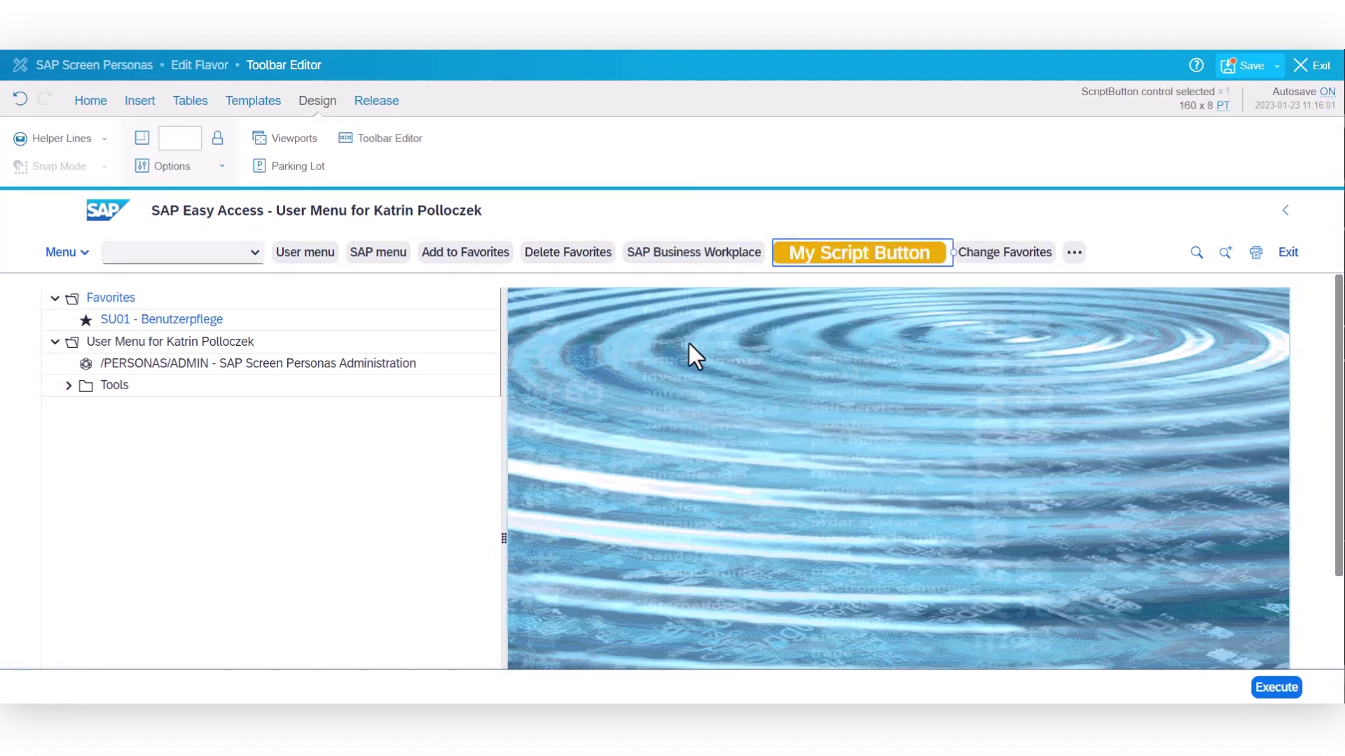
pyautogui.click(369, 143)
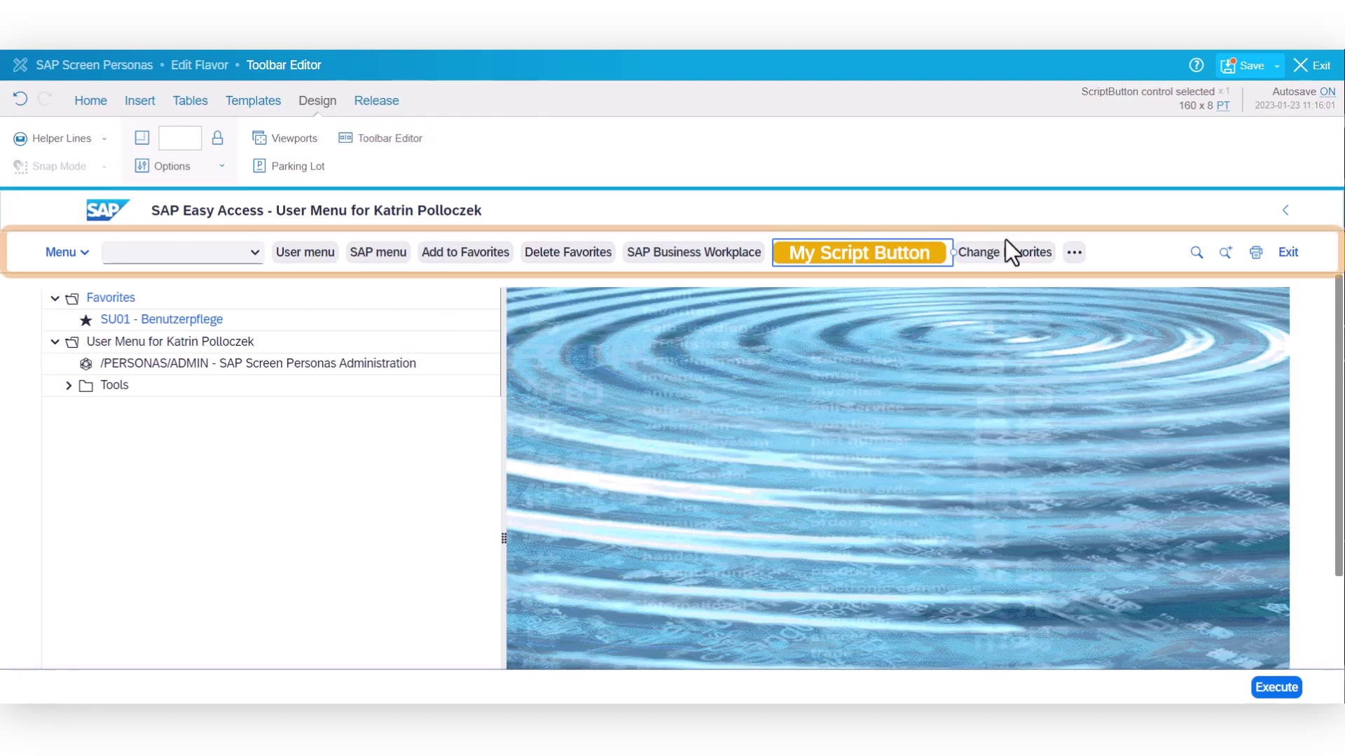
# Step: Rename the Add to Favorites toolbar item to 'Add to Favorites - renamed'
pyautogui.click(1113, 258)
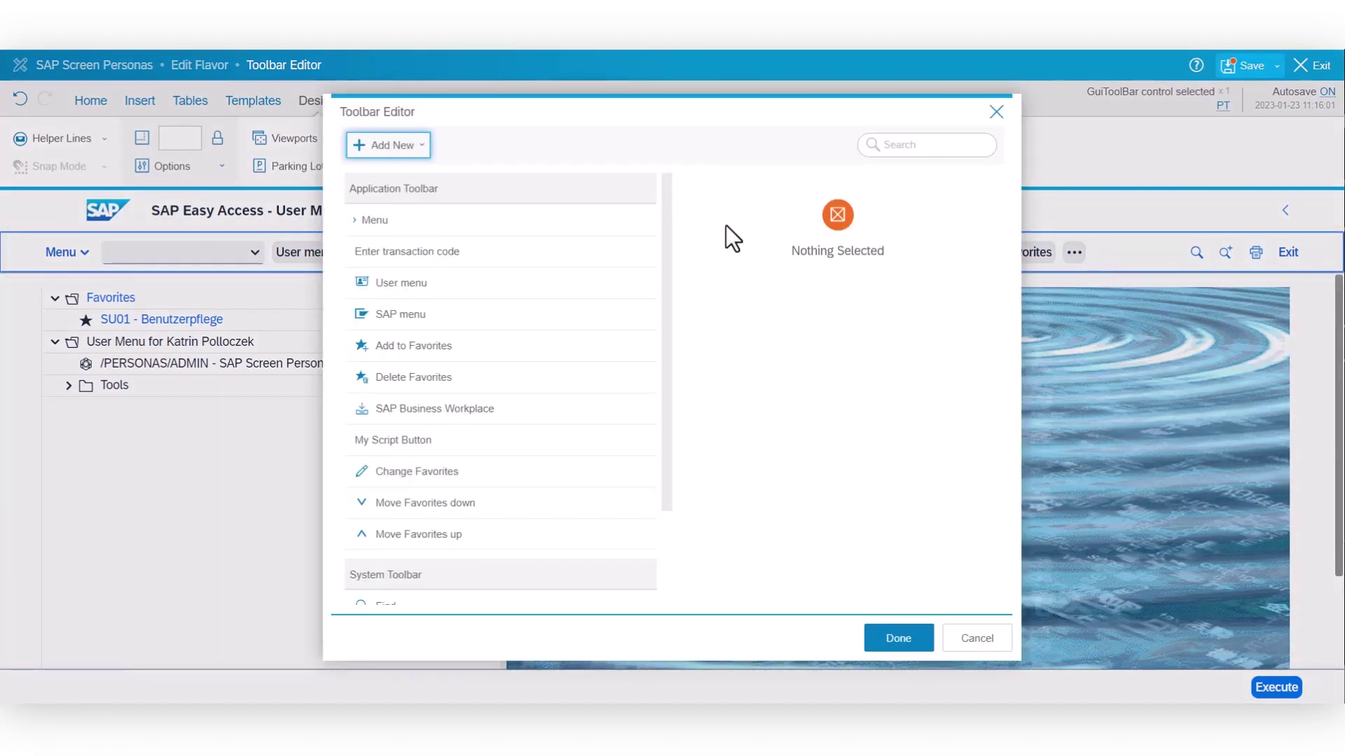
pyautogui.click(483, 358)
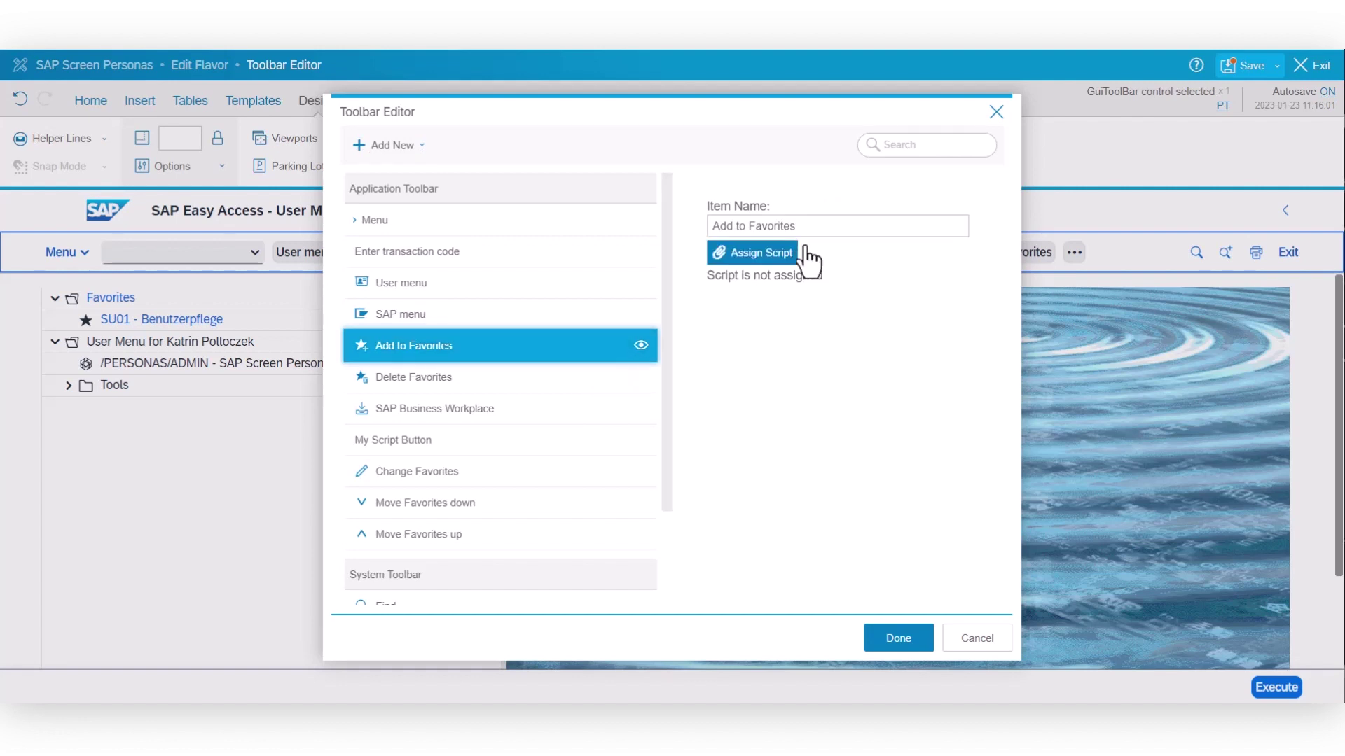
pyautogui.click(830, 236)
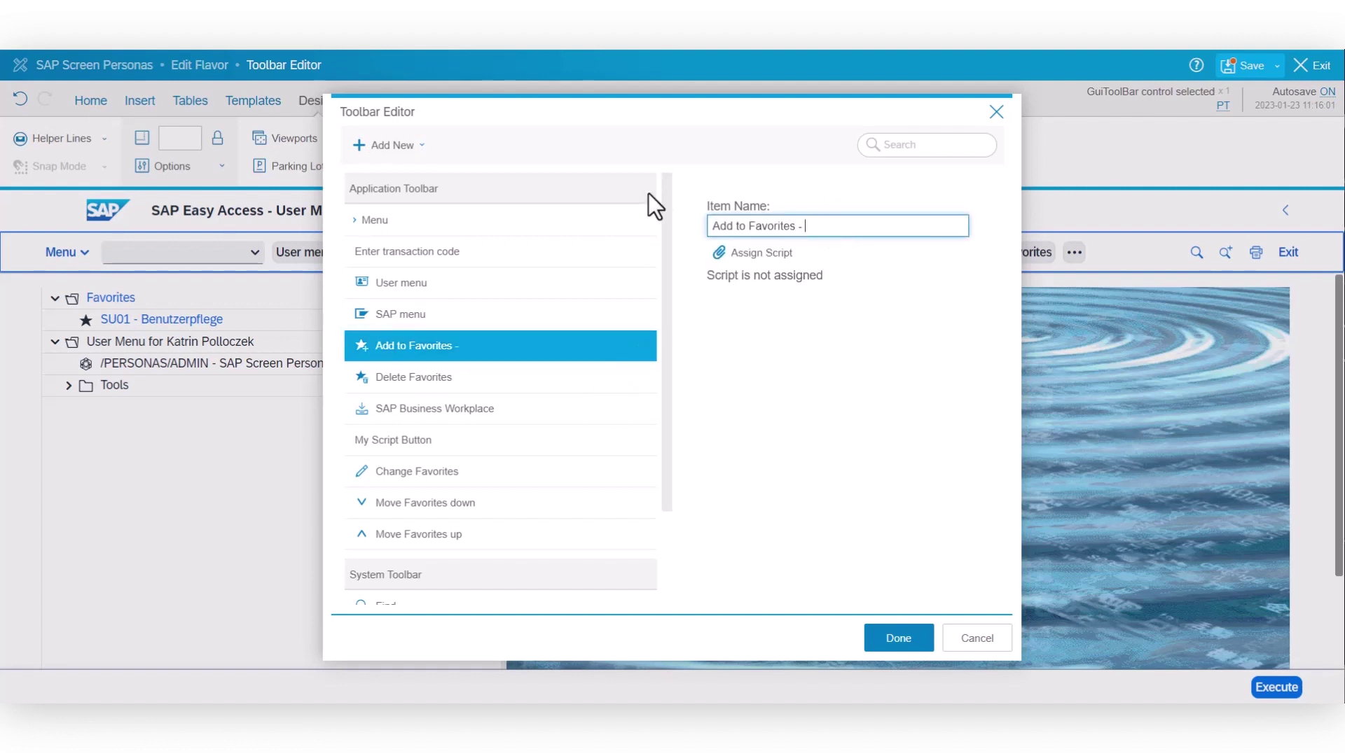
pyautogui.write('- renamed')
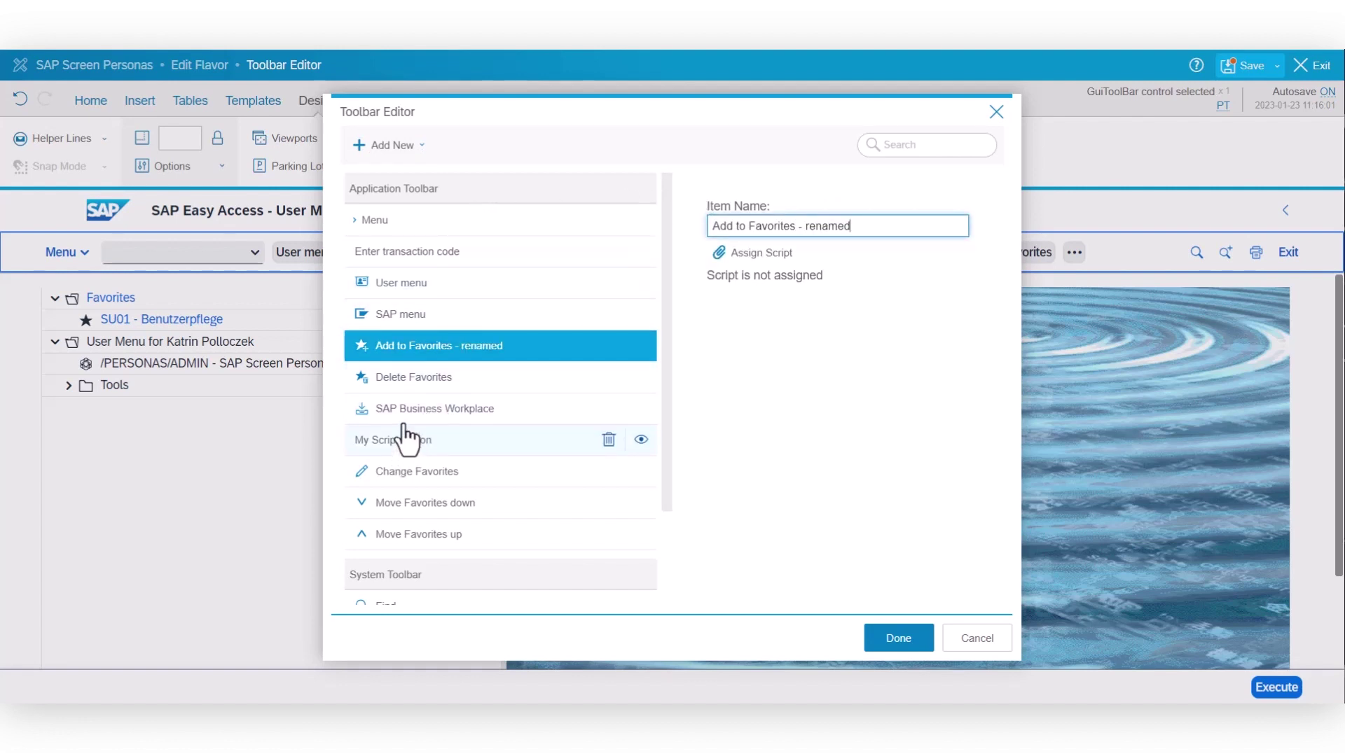
# Step: Move SAP Business Workplace up below User menu, reorder the system entries, and hide the renamed item
pyautogui.moveTo(420, 413); pyautogui.dragTo(418, 301)
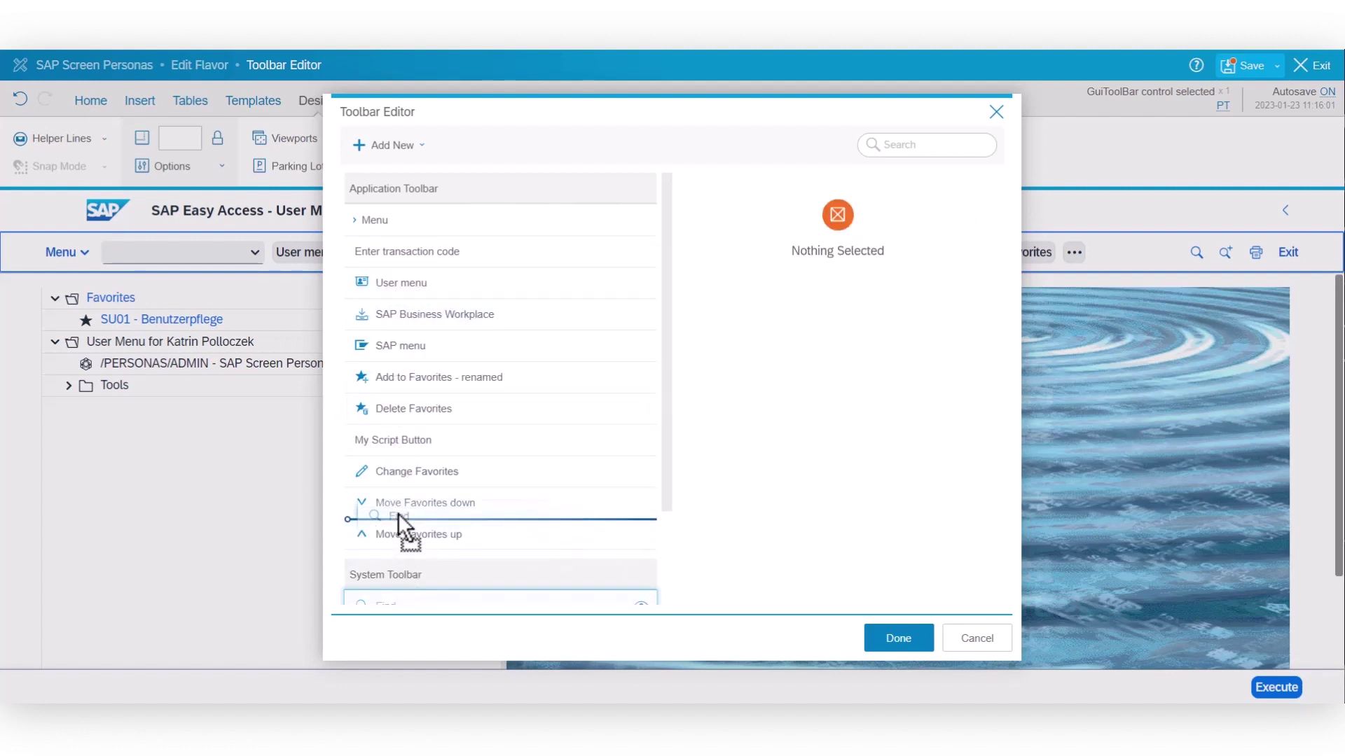
pyautogui.moveTo(398, 503); pyautogui.dragTo(360, 549)
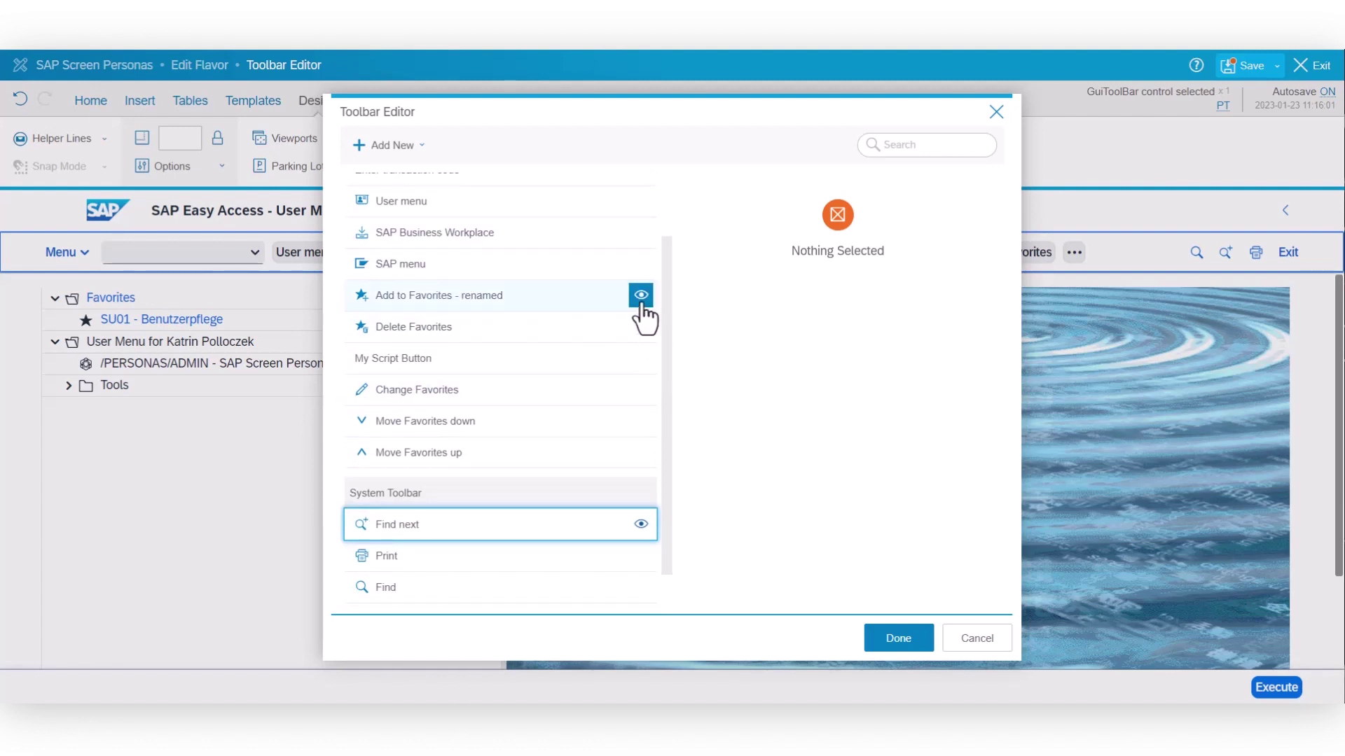
pyautogui.click(642, 309)
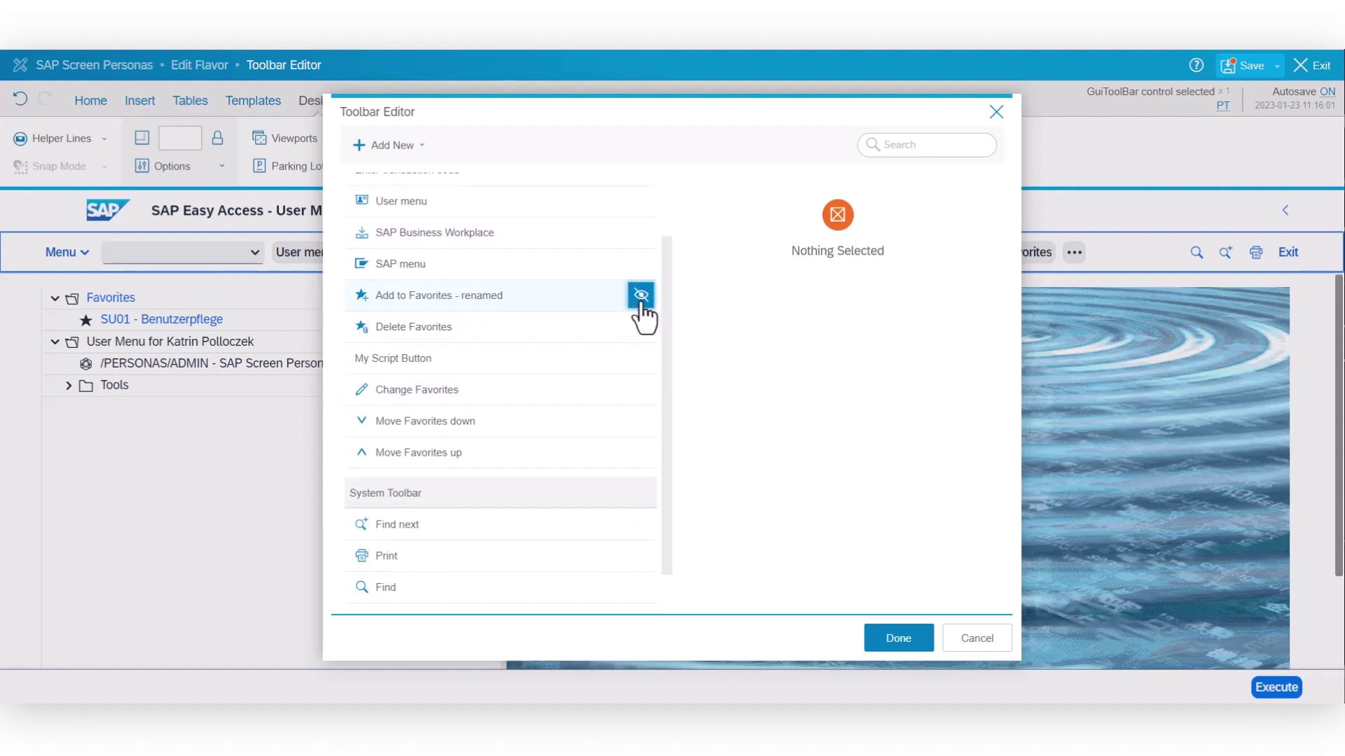
pyautogui.click(429, 145)
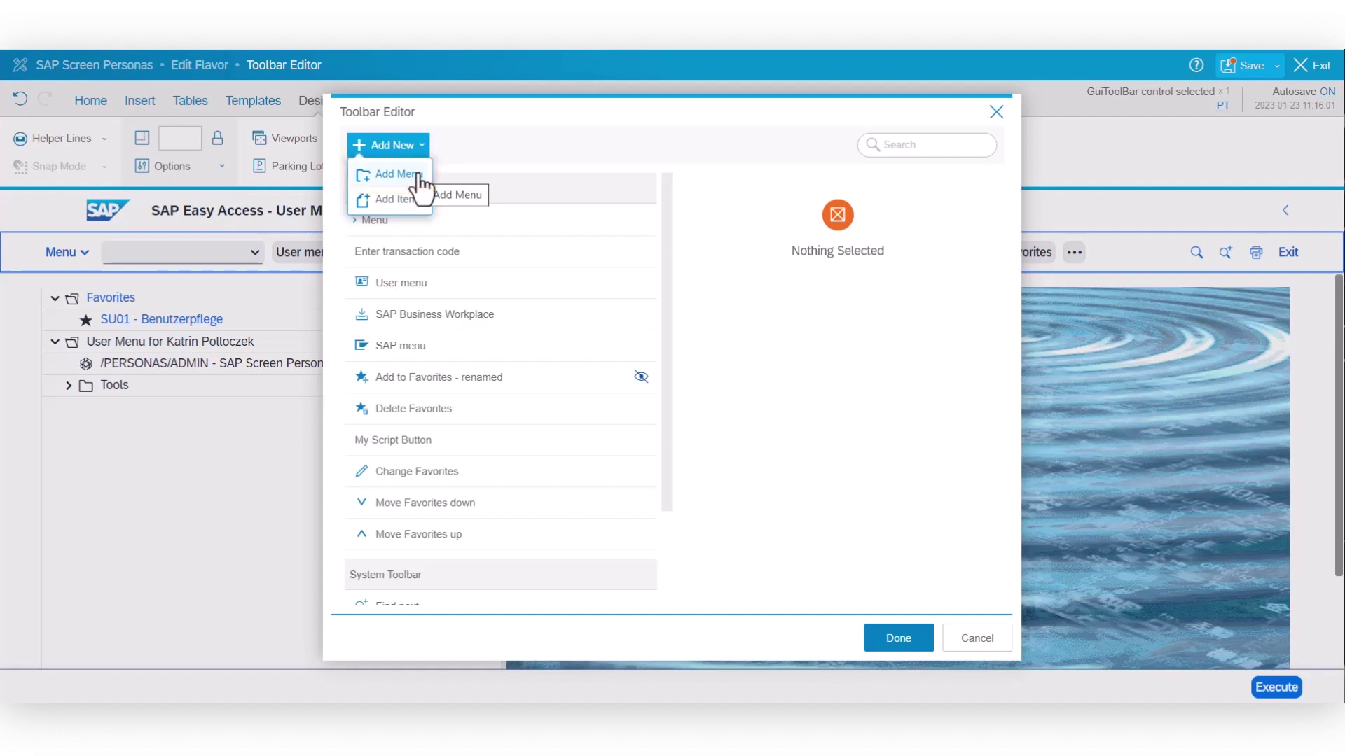
# Step: Add a New Menu to the application toolbar and place Change Favorites inside it
pyautogui.click(417, 175)
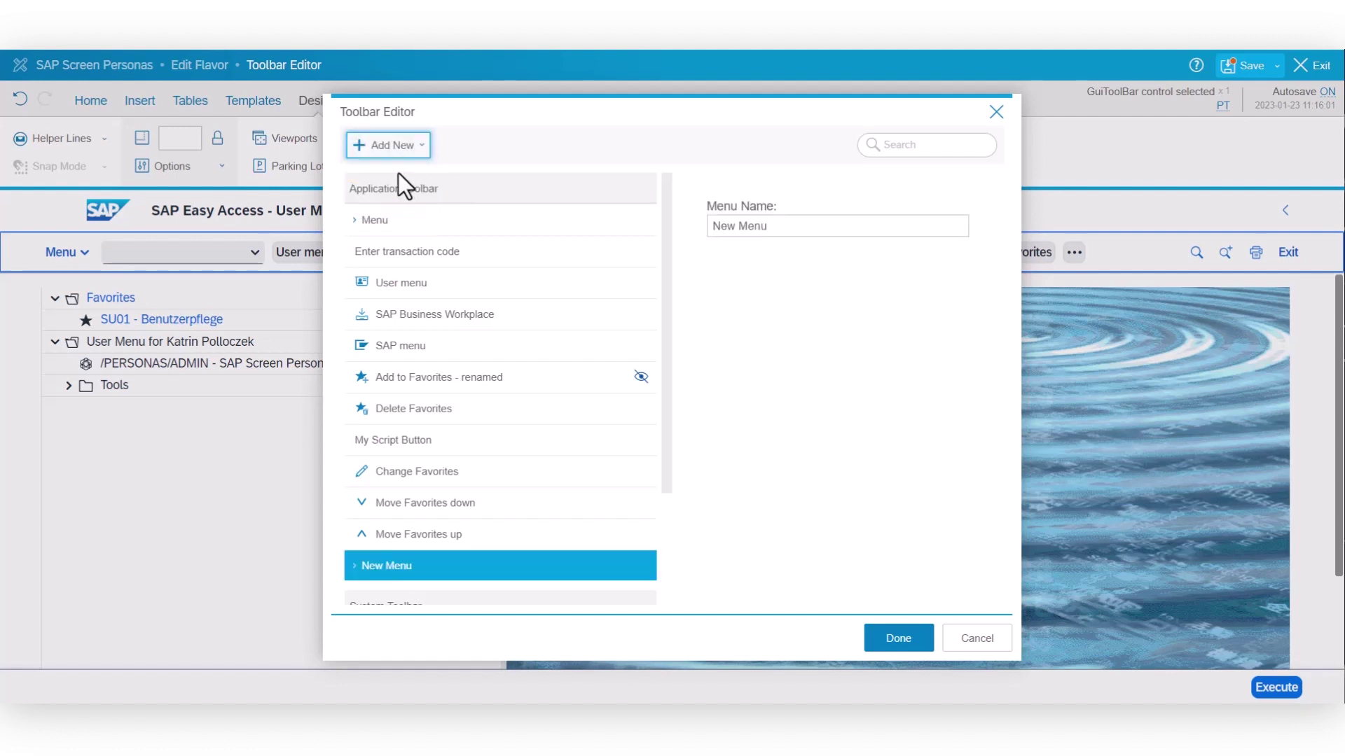
pyautogui.moveTo(370, 569)
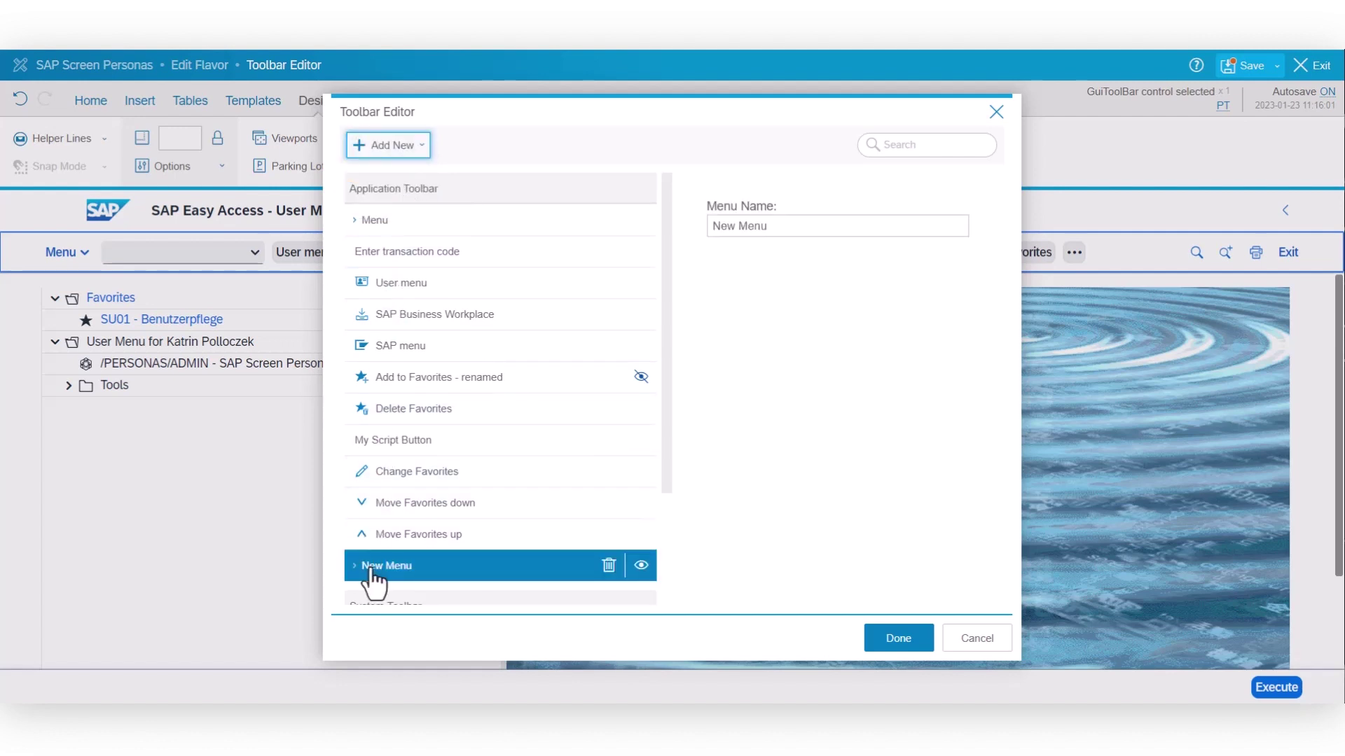
pyautogui.moveTo(414, 471); pyautogui.dragTo(401, 559)
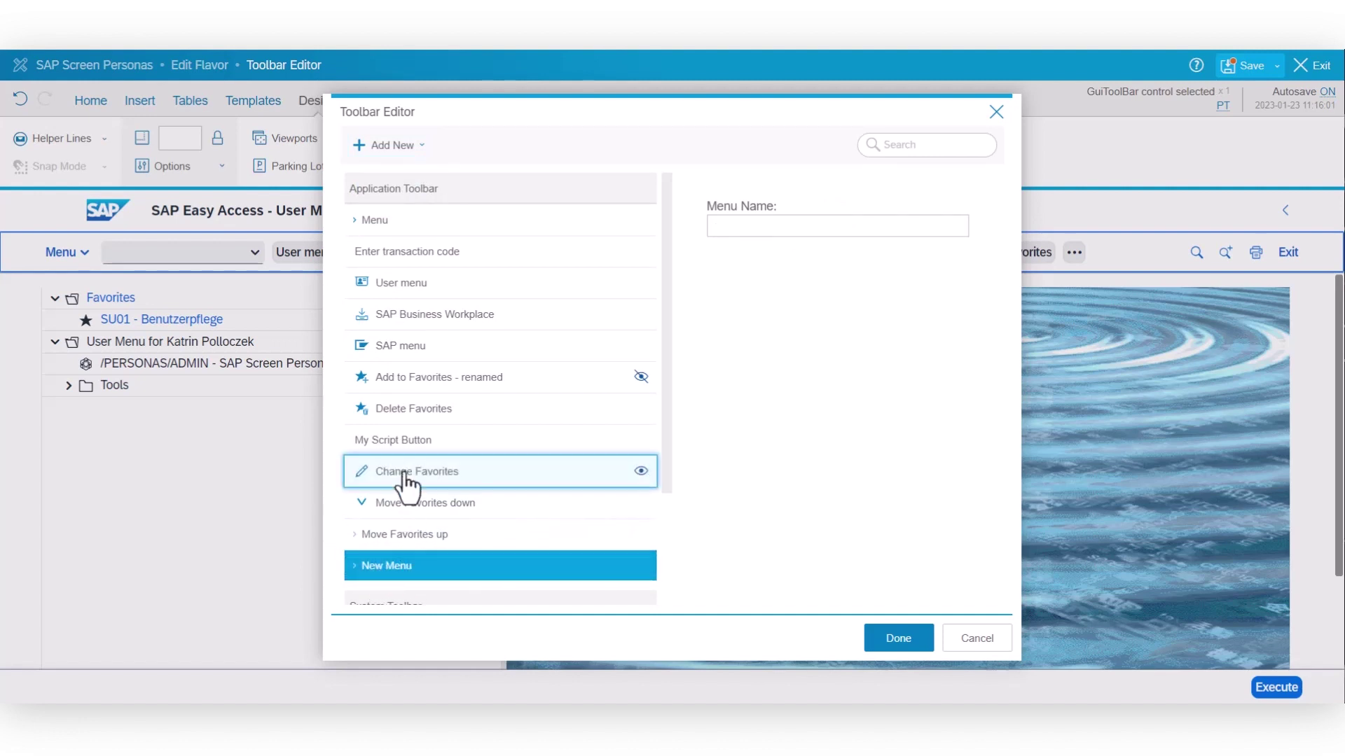
pyautogui.moveTo(390, 445); pyautogui.dragTo(383, 533)
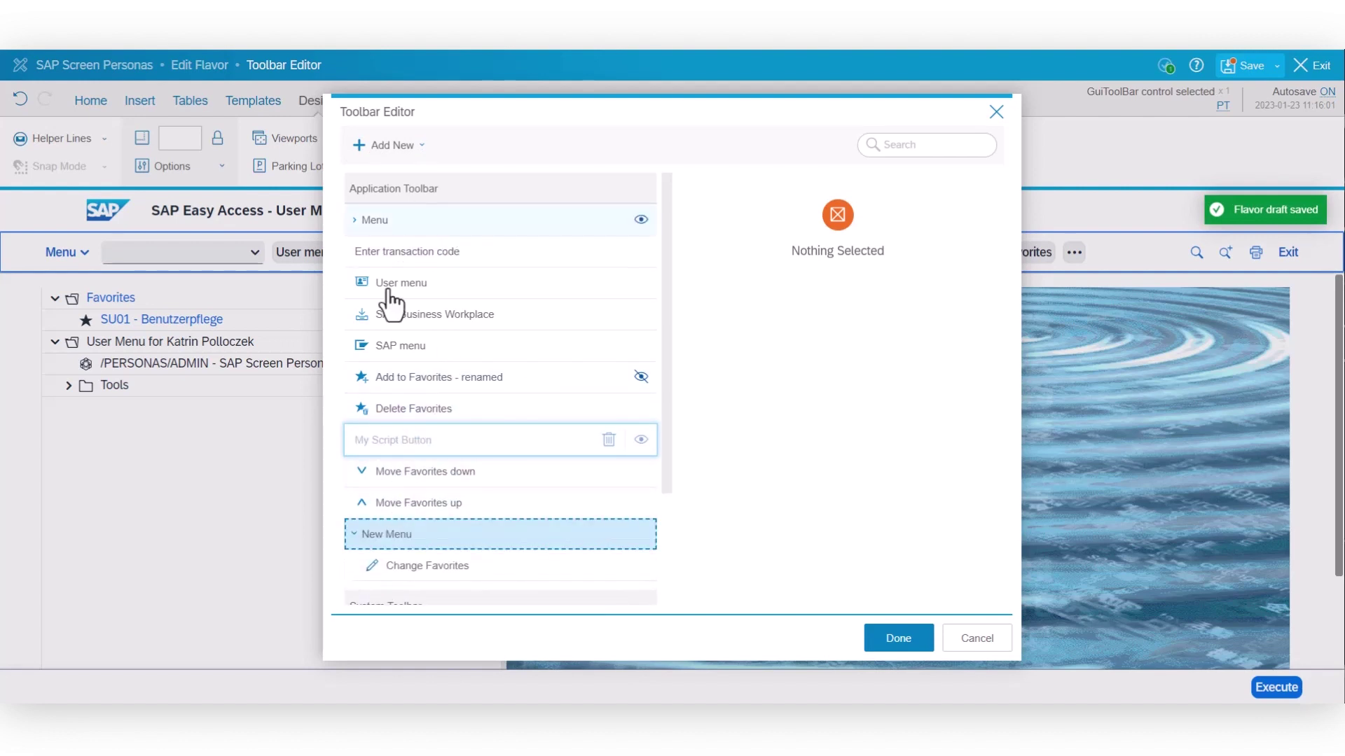
# Step: Add a New Submenu beneath New Menu
pyautogui.click(390, 545)
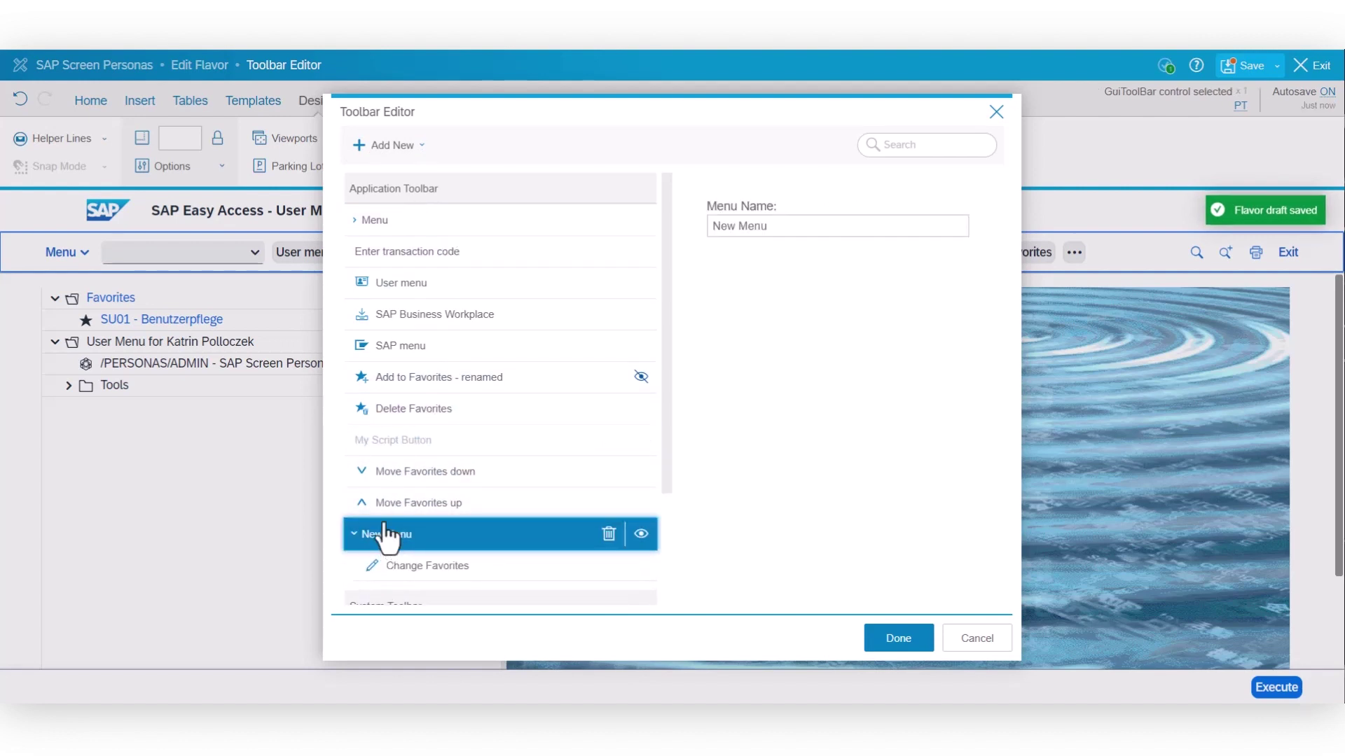
pyautogui.click(410, 147)
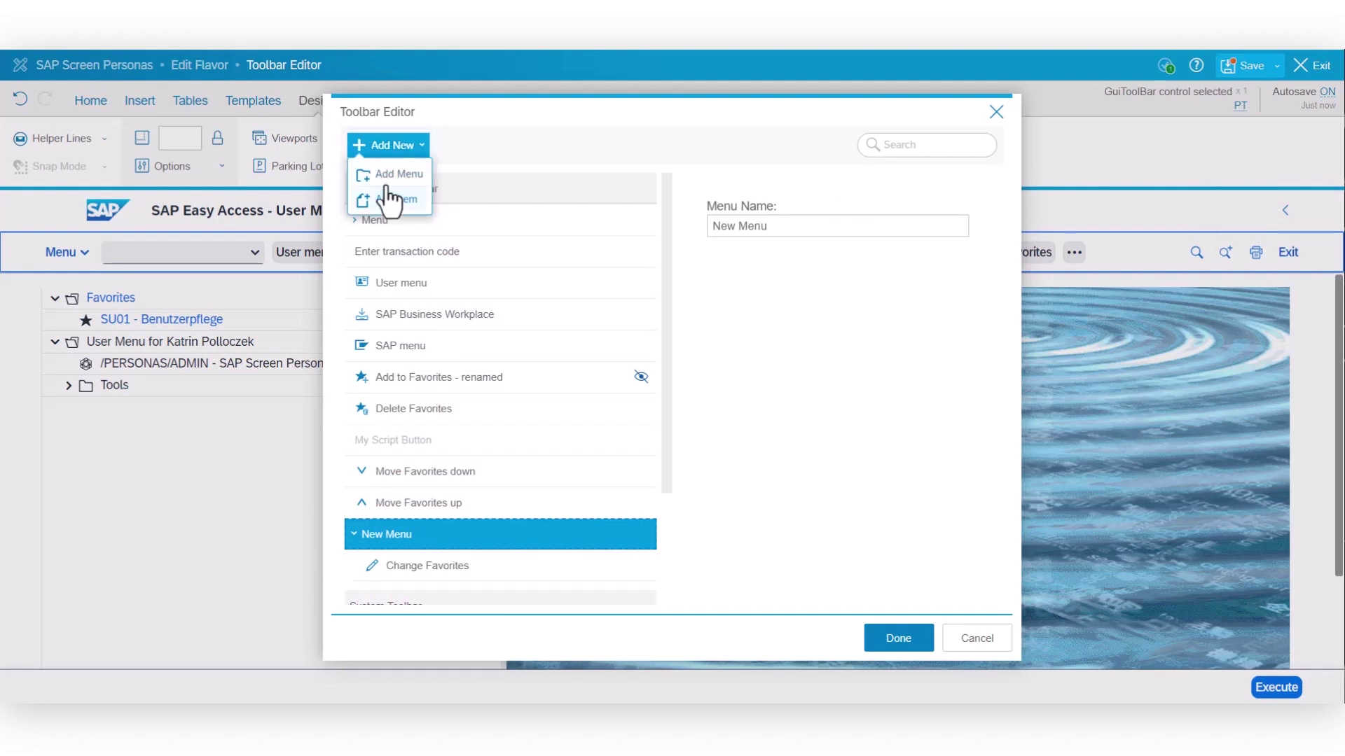
pyautogui.click(402, 181)
pyautogui.scroll(-3, 437, 231)
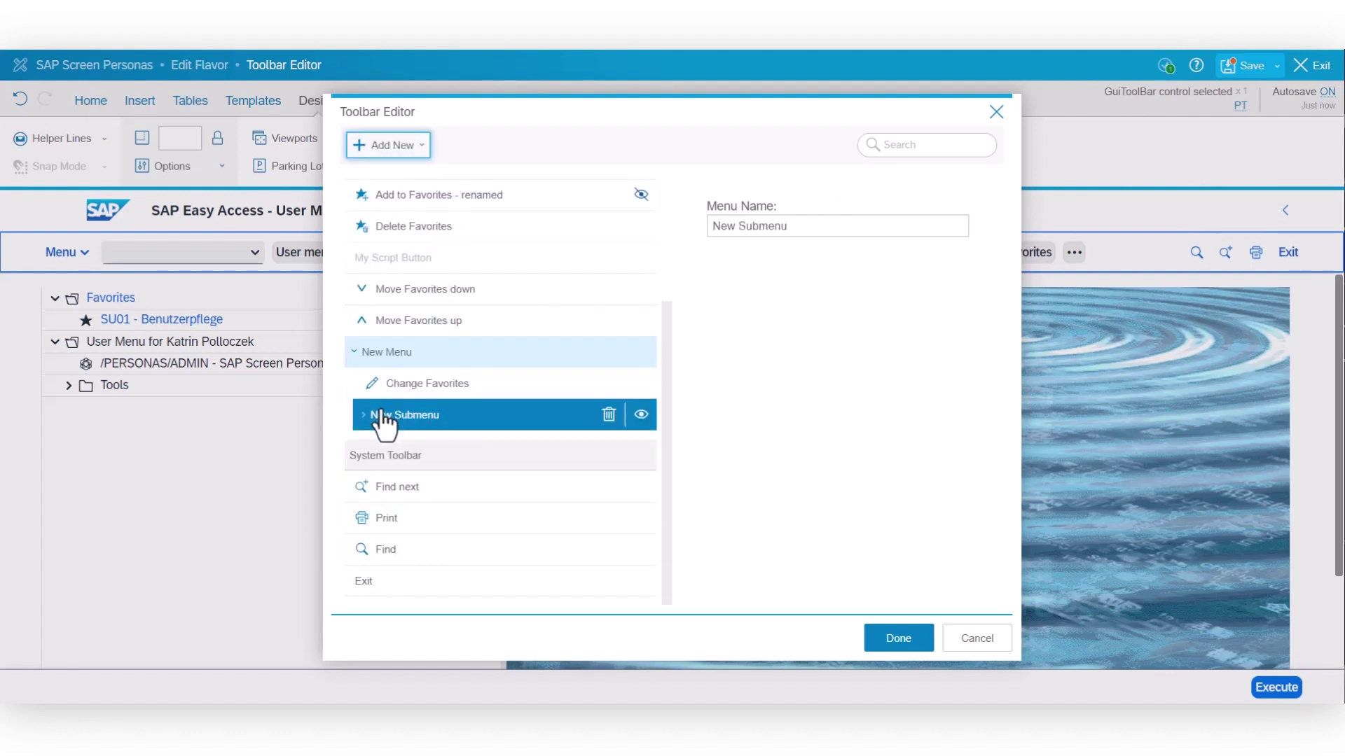
pyautogui.click(424, 148)
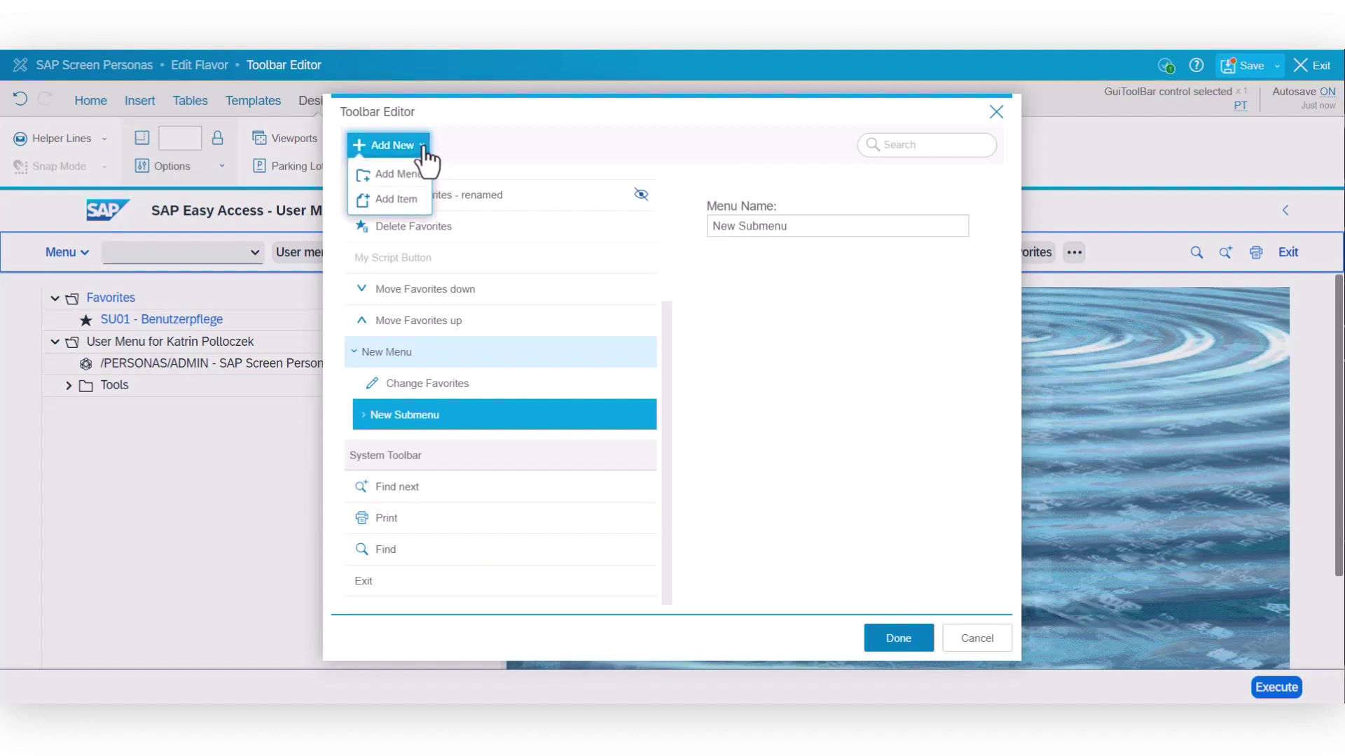
# Step: Add a New Menu Item under New Submenu with no onClick script, and apply the toolbar changes
pyautogui.click(386, 201)
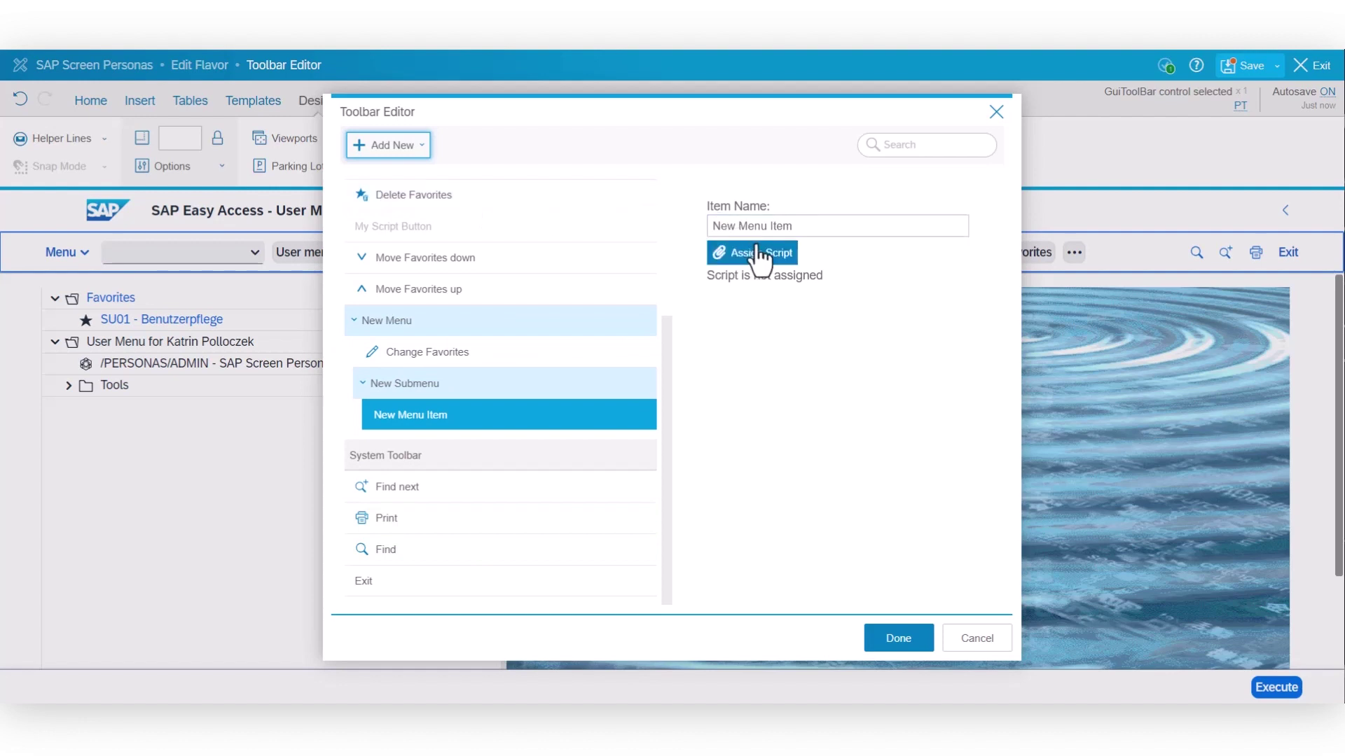
pyautogui.click(741, 257)
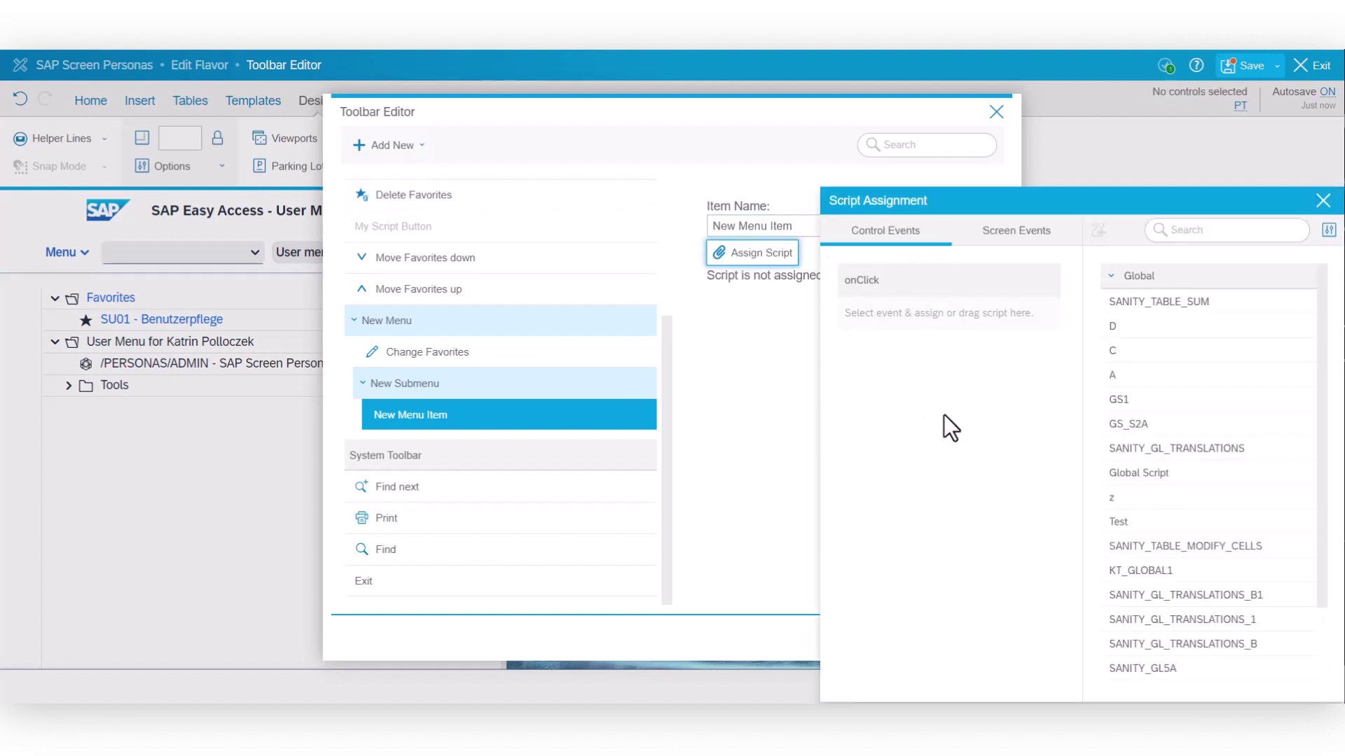
pyautogui.click(962, 291)
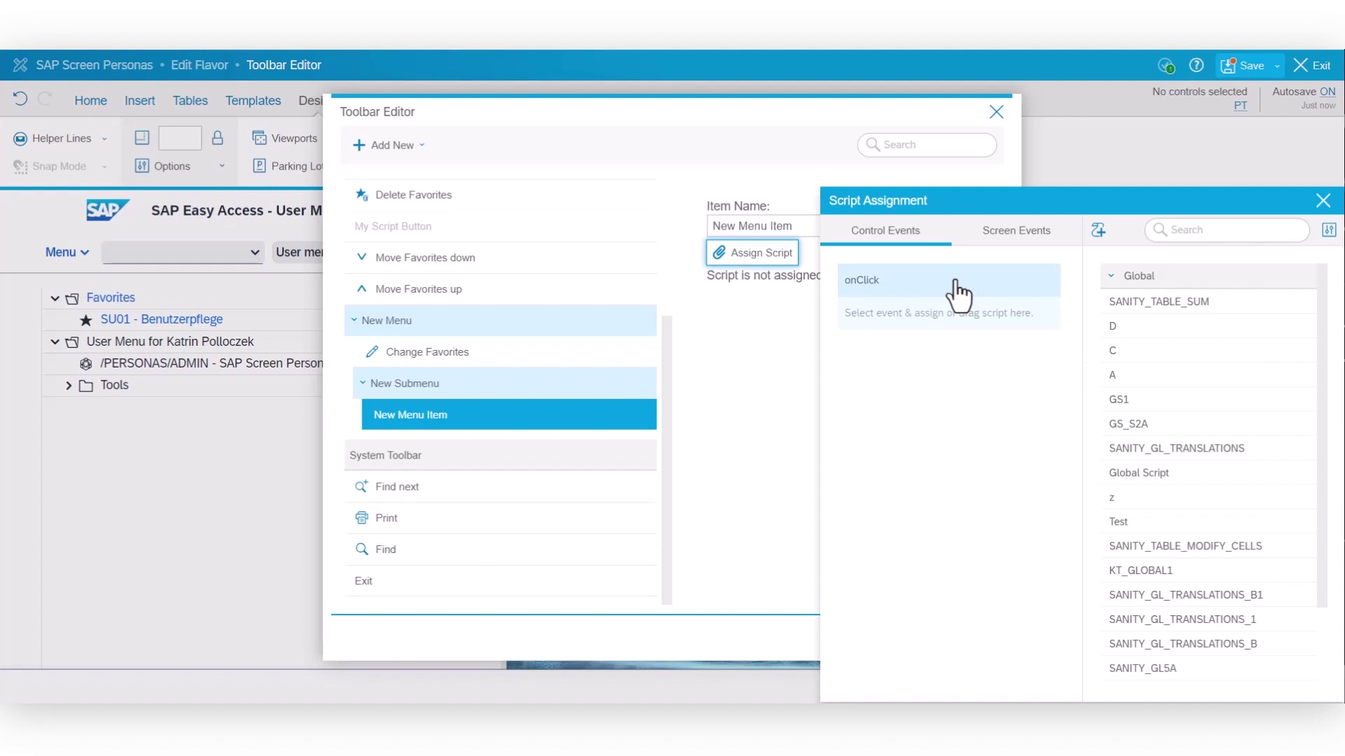
pyautogui.click(1323, 201)
pyautogui.click(638, 384)
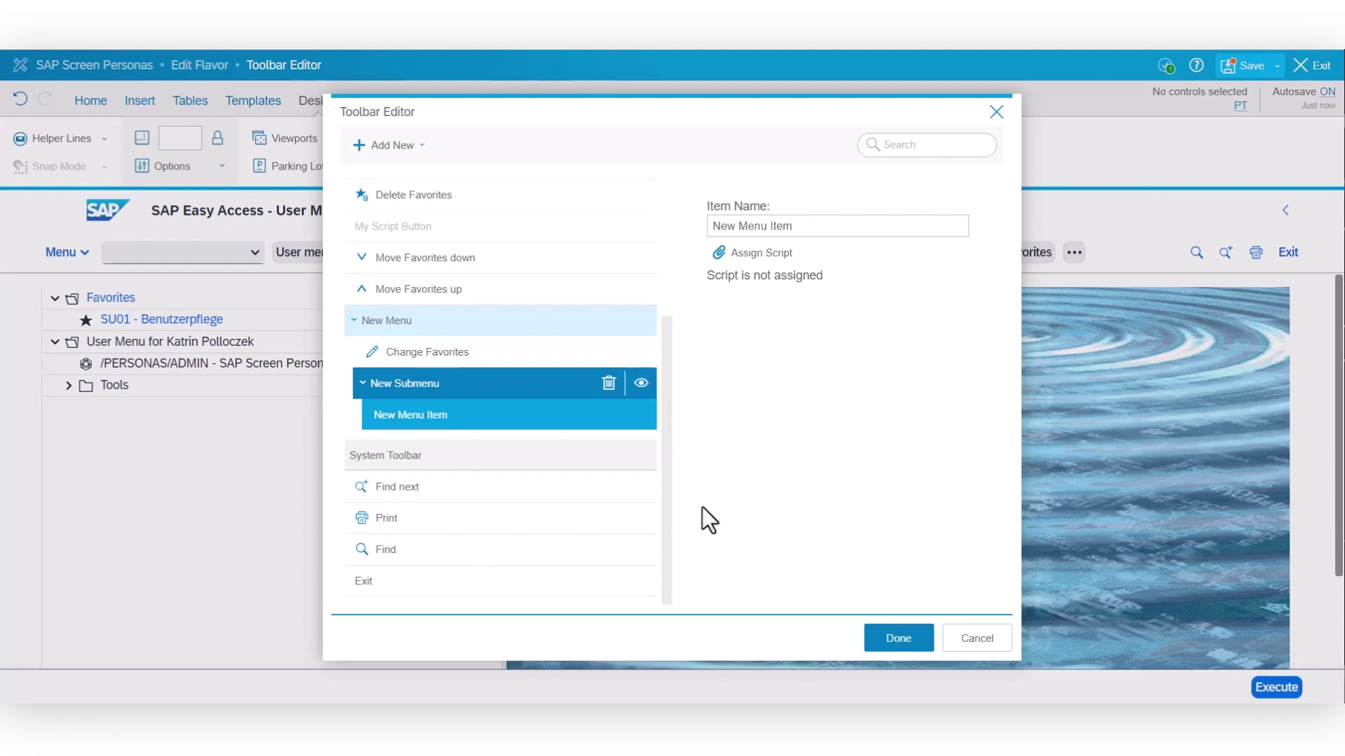
pyautogui.click(890, 638)
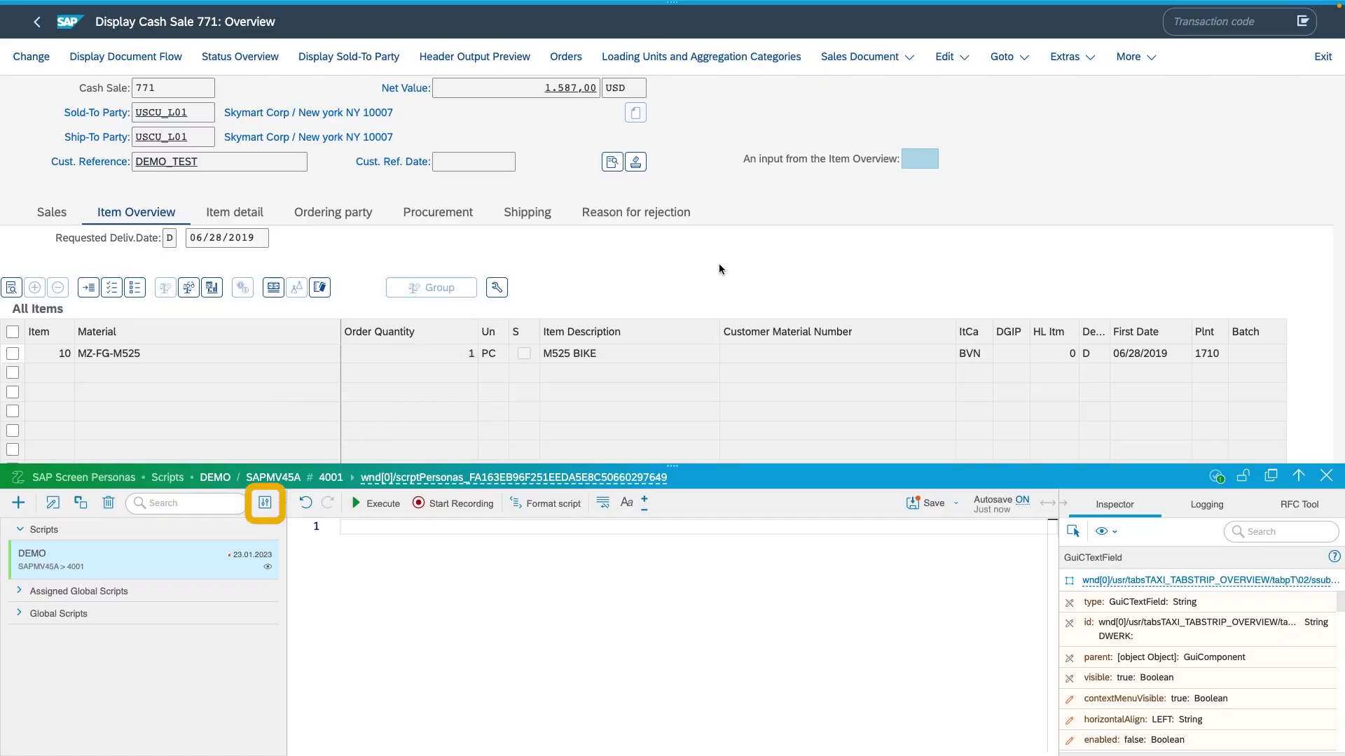
pyautogui.click(266, 505)
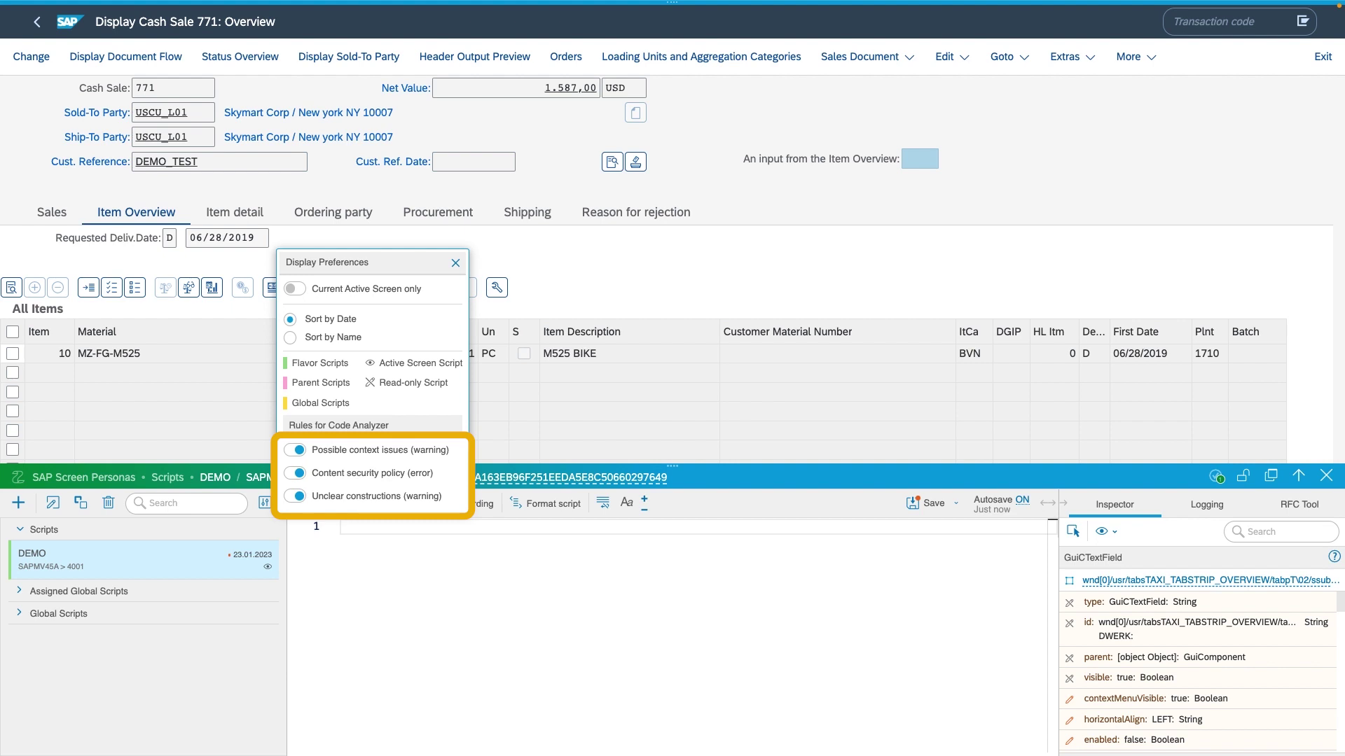
pyautogui.click(455, 263)
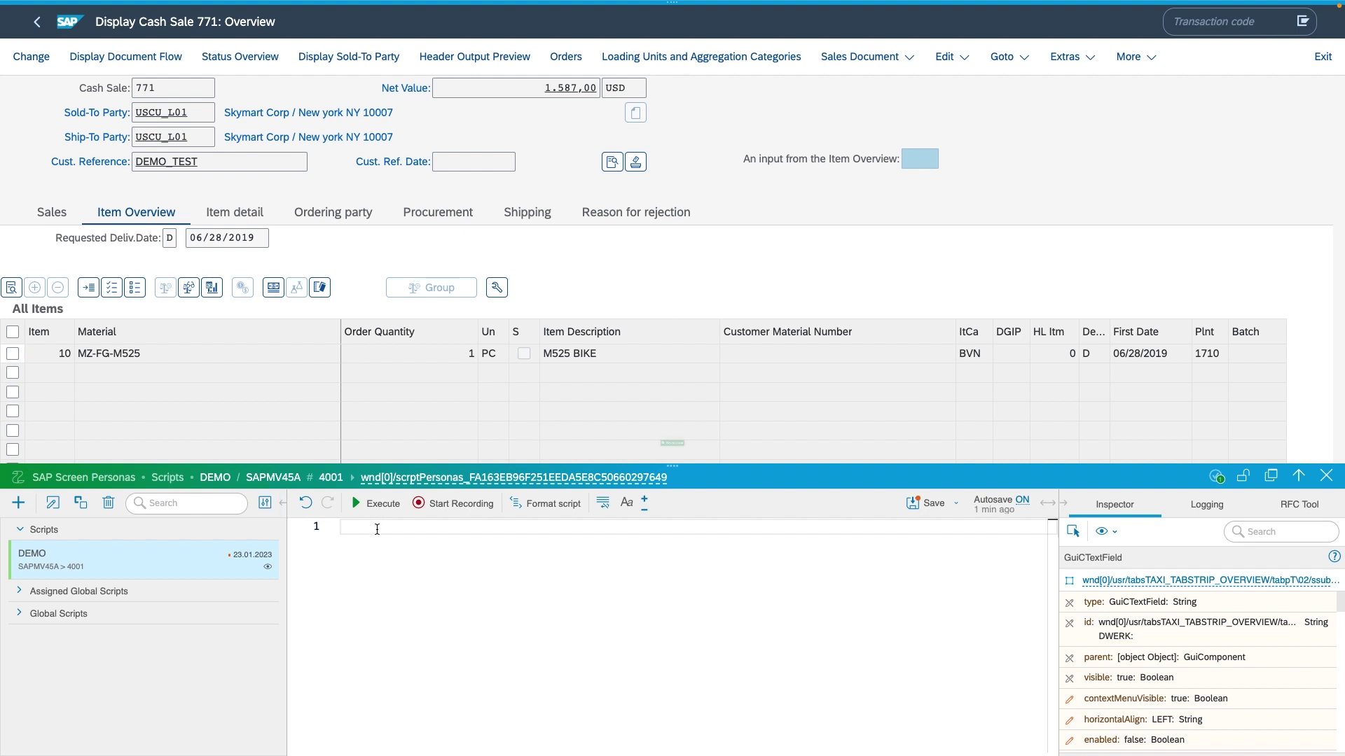
# Step: Enter eval("test") on line 1 to trigger the CSP warning, then erase it
pyautogui.write('eval("')
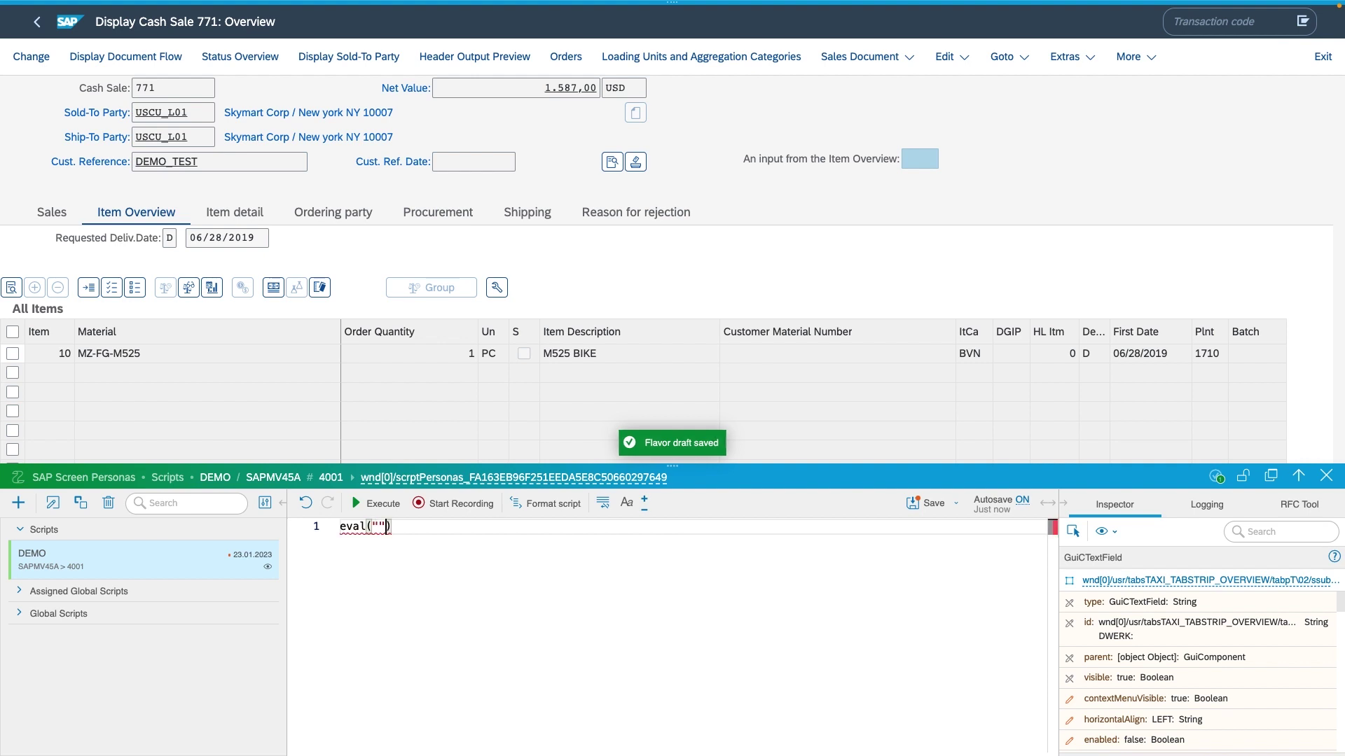
pyautogui.write('test')
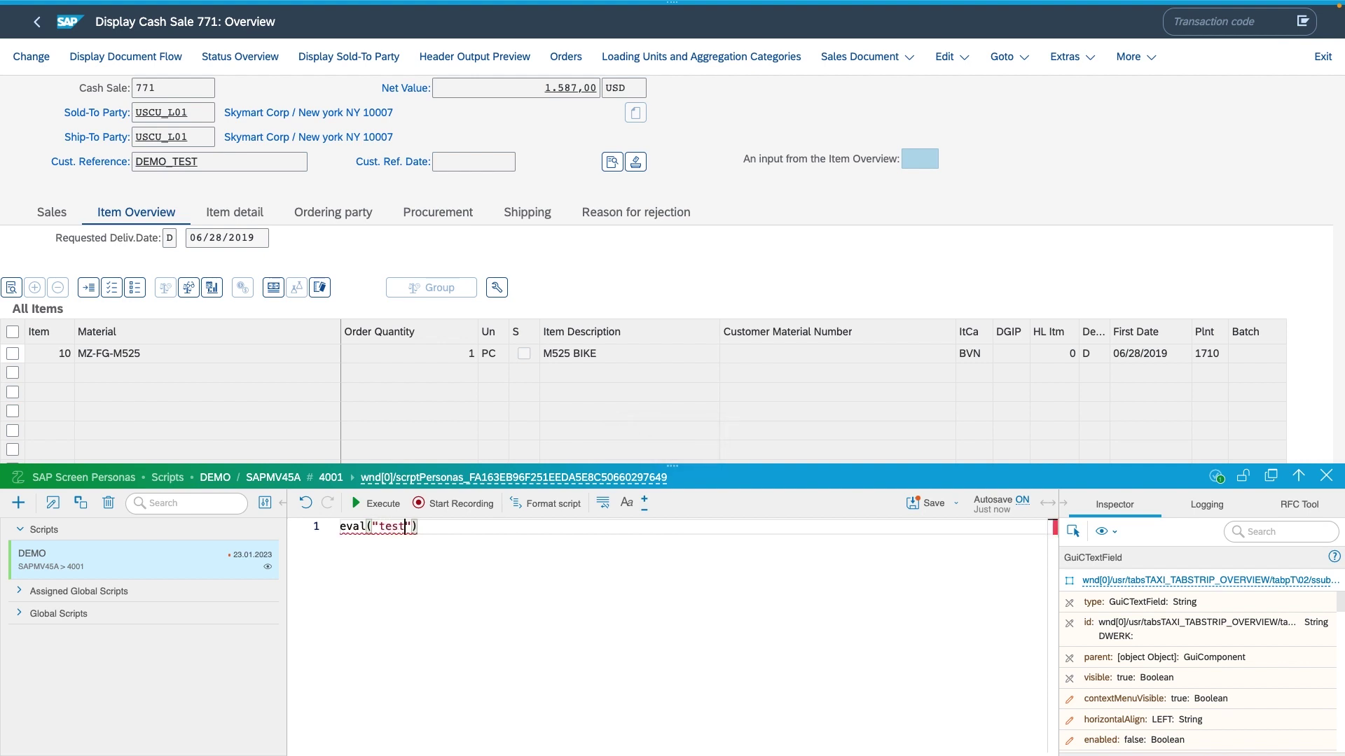
pyautogui.moveTo(359, 530)
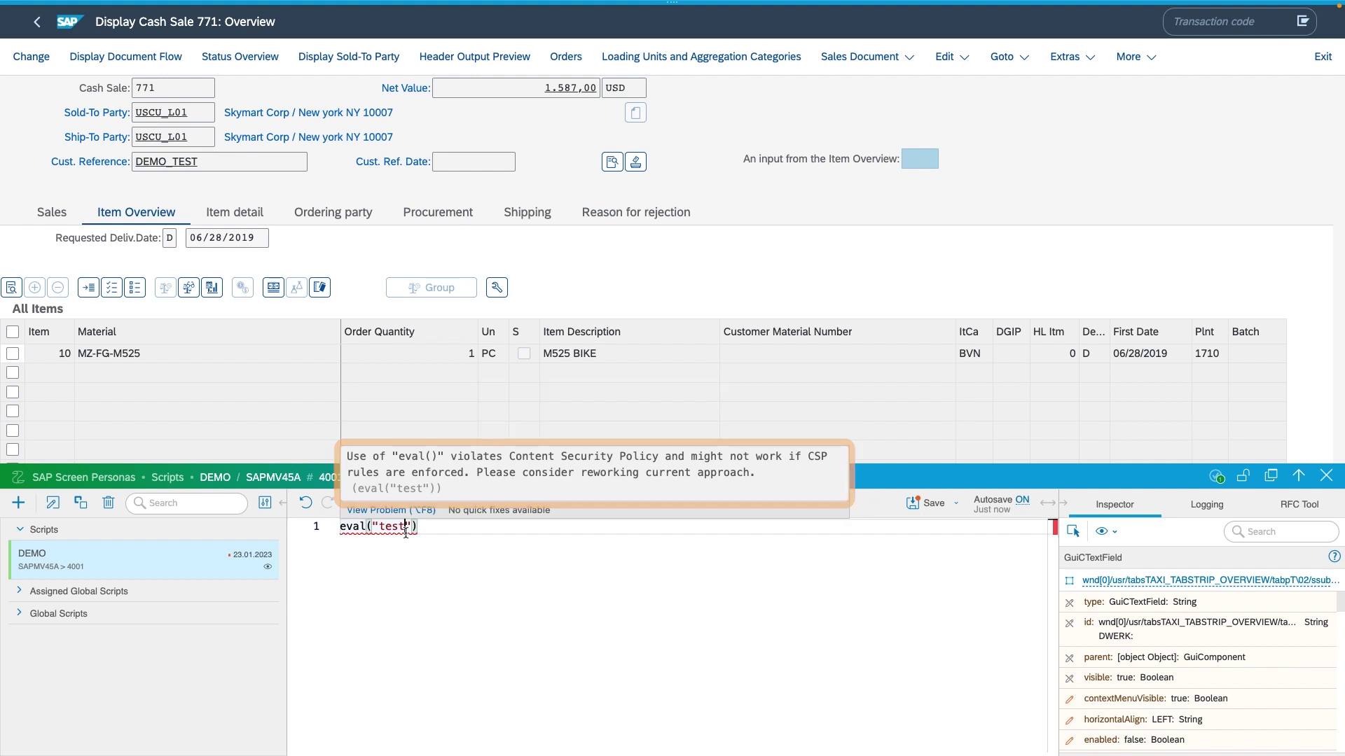
pyautogui.click(452, 543)
pyautogui.press('BackSpace')
pyautogui.press('BackSpace')
pyautogui.press('BackSpace')
pyautogui.press('BackSpace')
pyautogui.press('BackSpace')
pyautogui.press('BackSpace')
pyautogui.press('BackSpace')
pyautogui.press('BackSpace')
pyautogui.press('BackSpace')
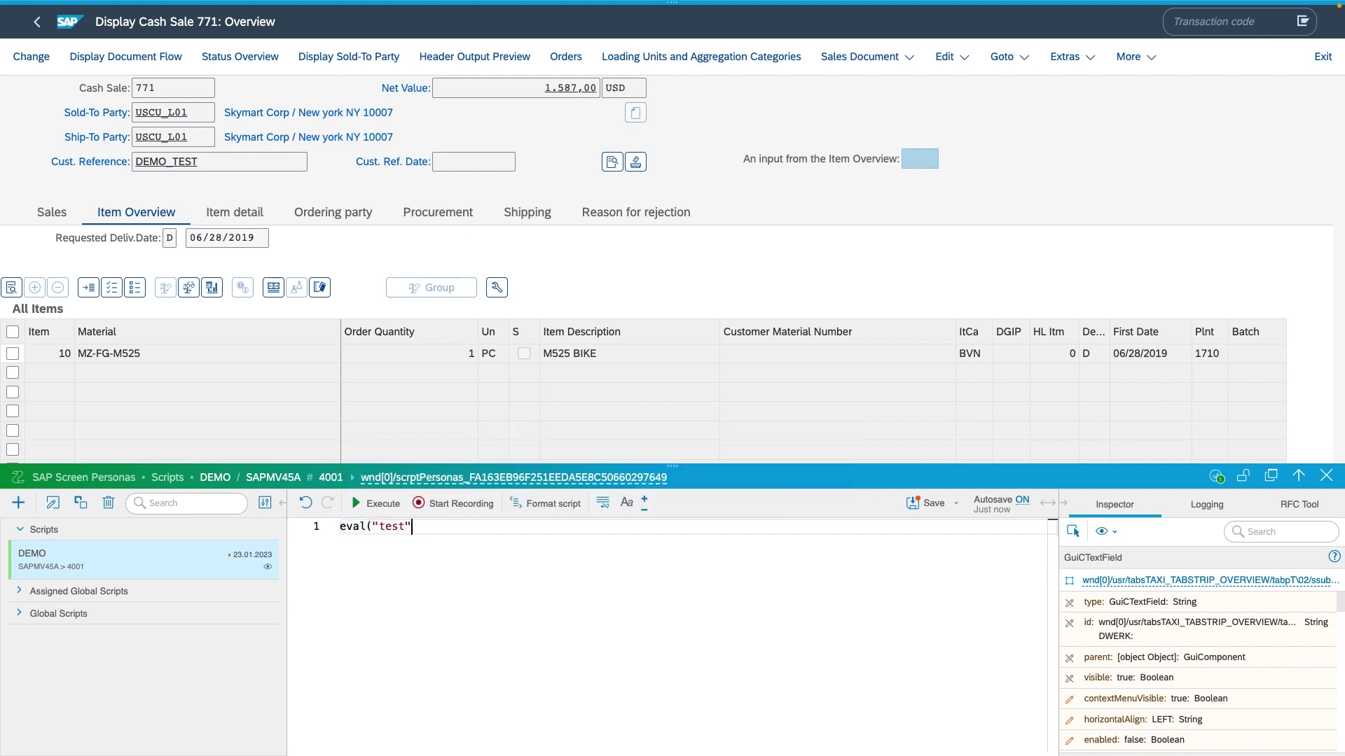
pyautogui.press('BackSpace')
pyautogui.press('BackSpace')
pyautogui.press('BackSpace')
# Step: Write session.findById("TEST") and copy the Requested Deliv.Date field's control ID from the Inspector
pyautogui.write('se')
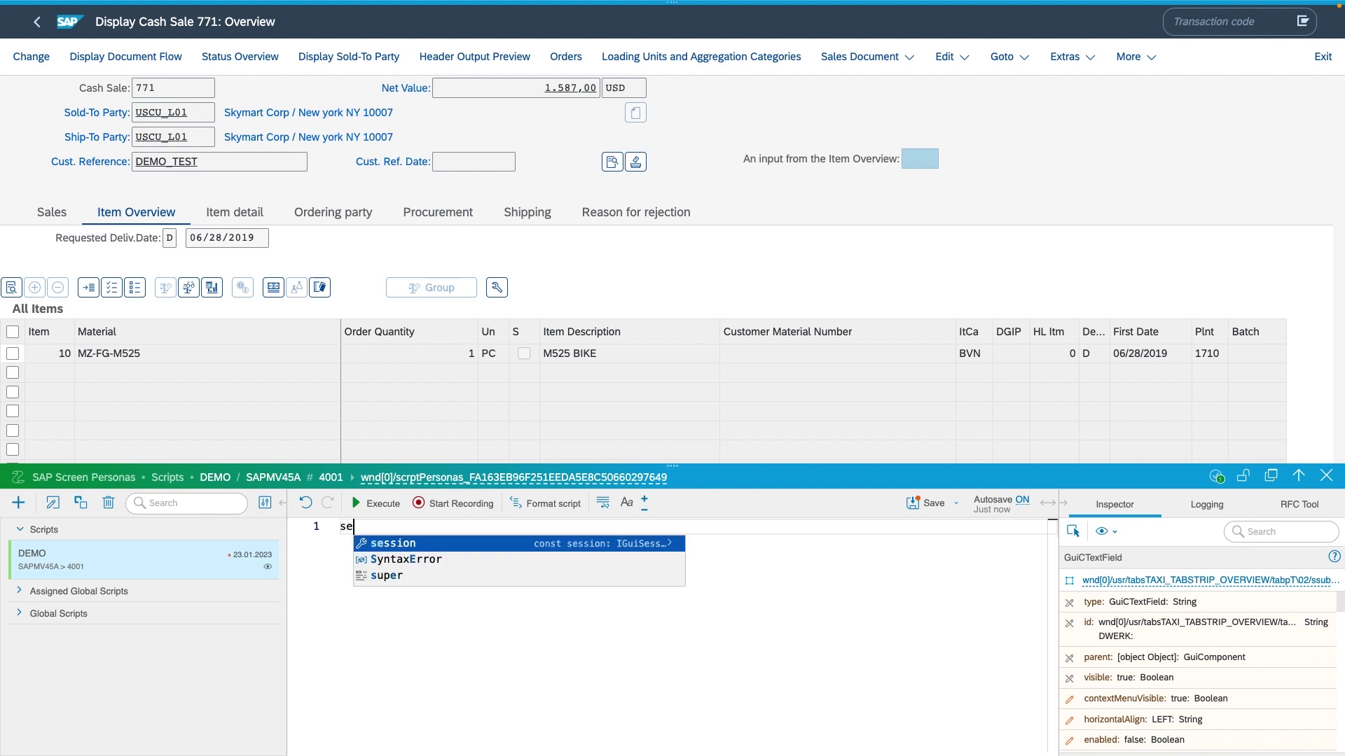
pyautogui.write('ssion.findById')
pyautogui.press('Return')
pyautogui.write('("')
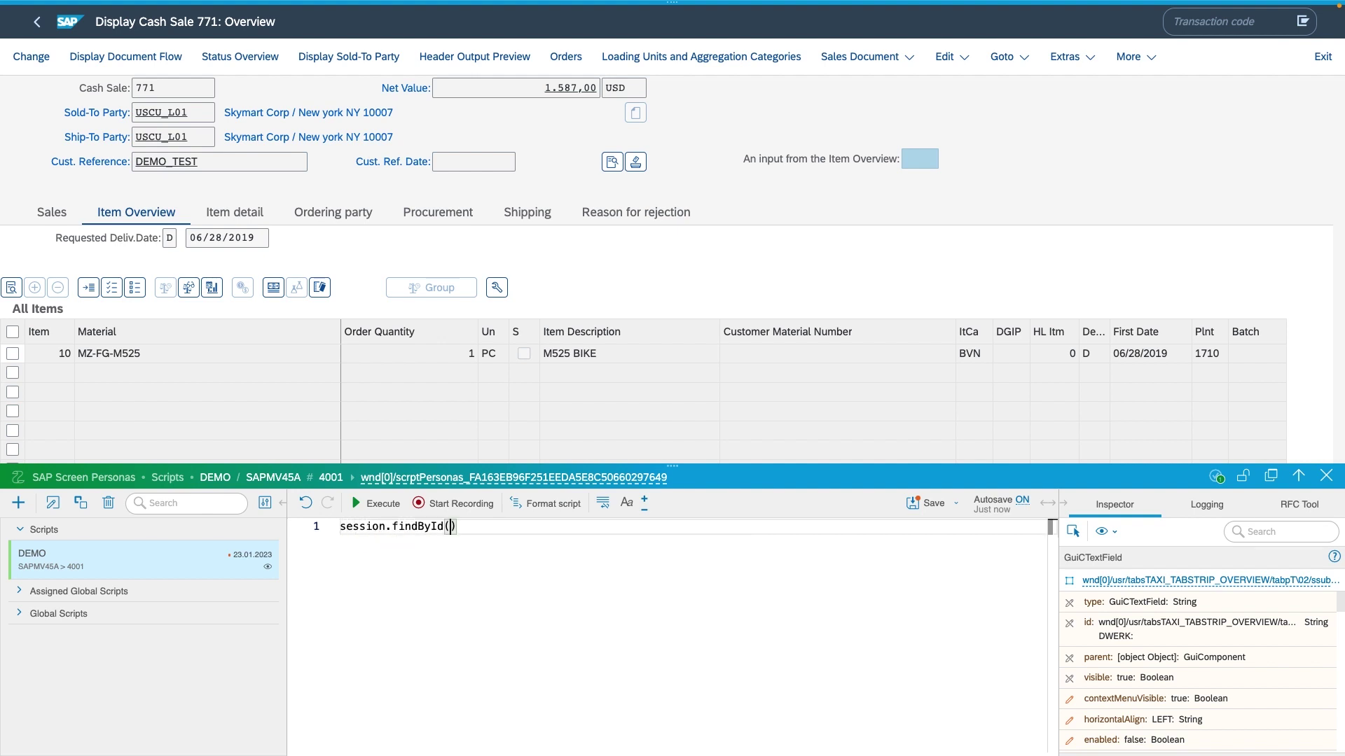
pyautogui.write('TEST')
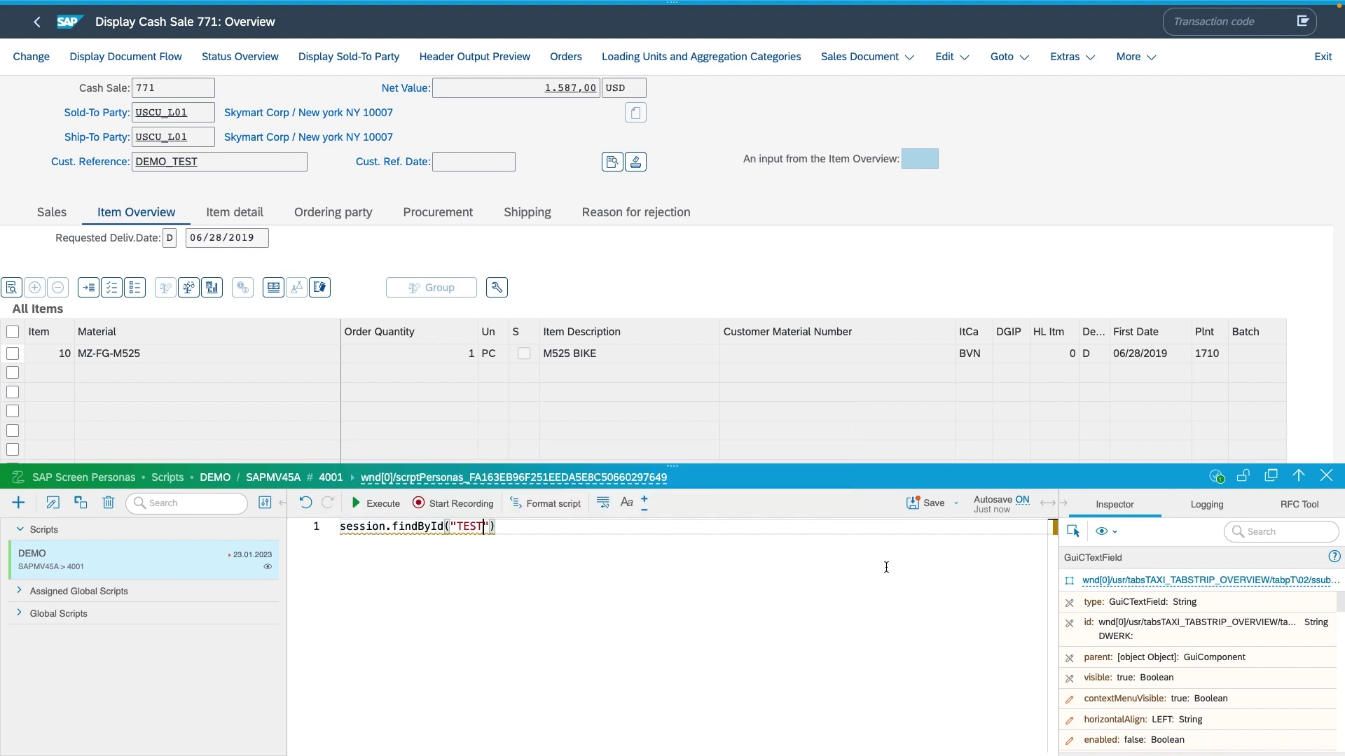
pyautogui.moveTo(501, 296)
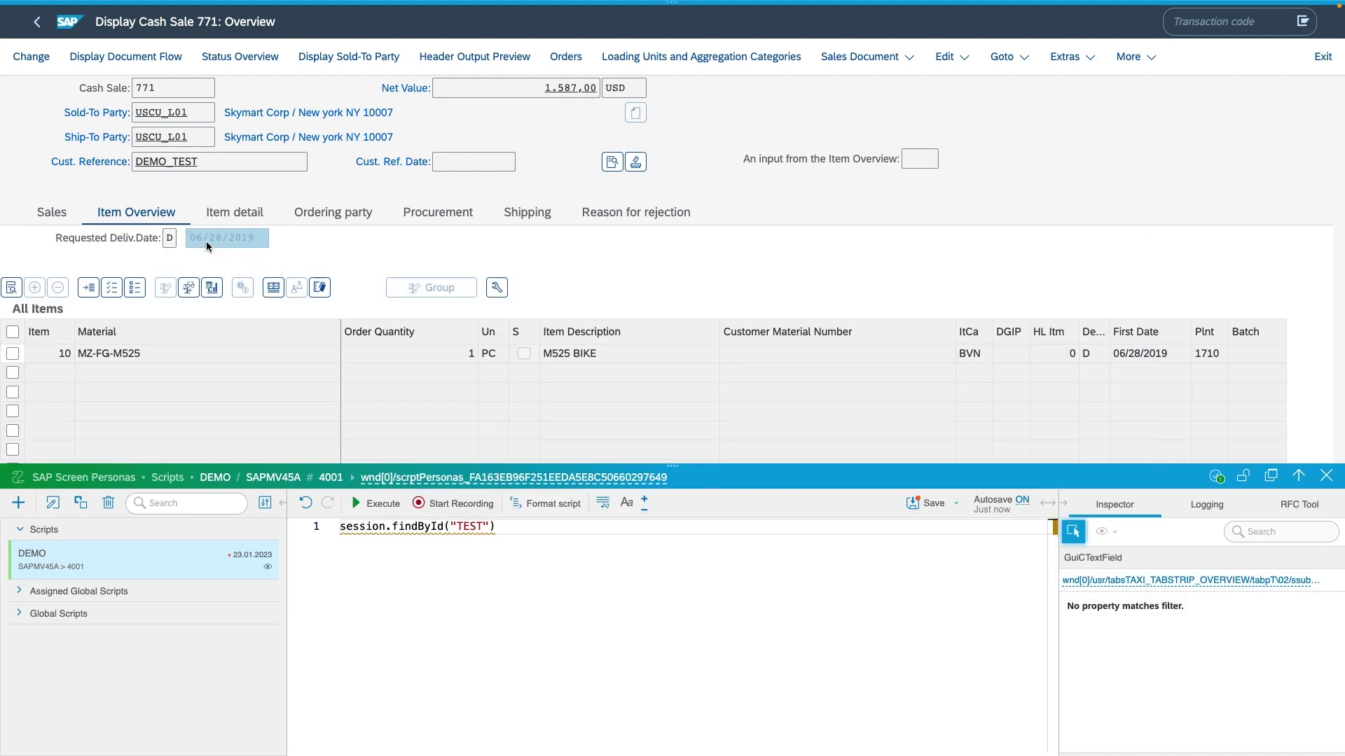
pyautogui.click(210, 239)
pyautogui.click(1114, 581)
# Step: Replace TEST with the copied control ID, then delete the entire script
pyautogui.click(469, 526)
pyautogui.doubleClick(469, 526)
pyautogui.hotkey('ctrl', 'v')
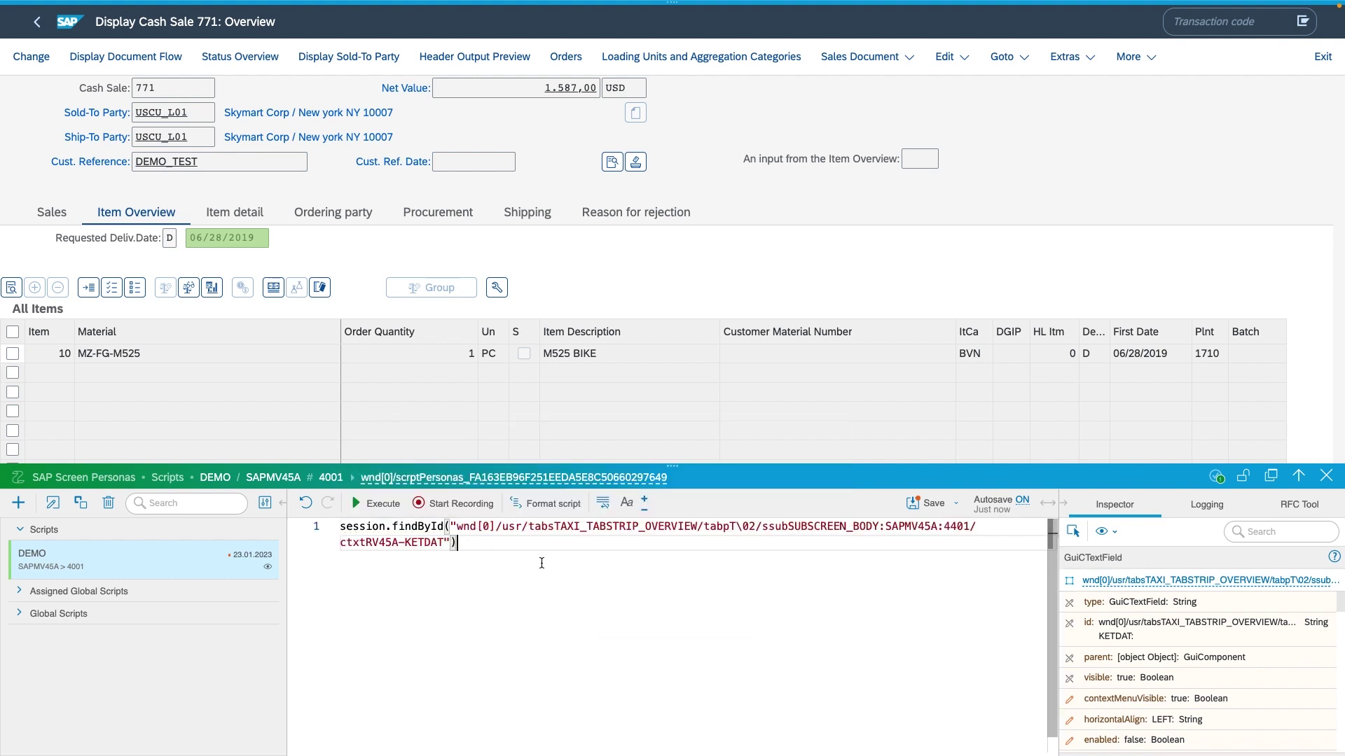
pyautogui.hotkey('ctrl', 'a')
pyautogui.press('Delete')
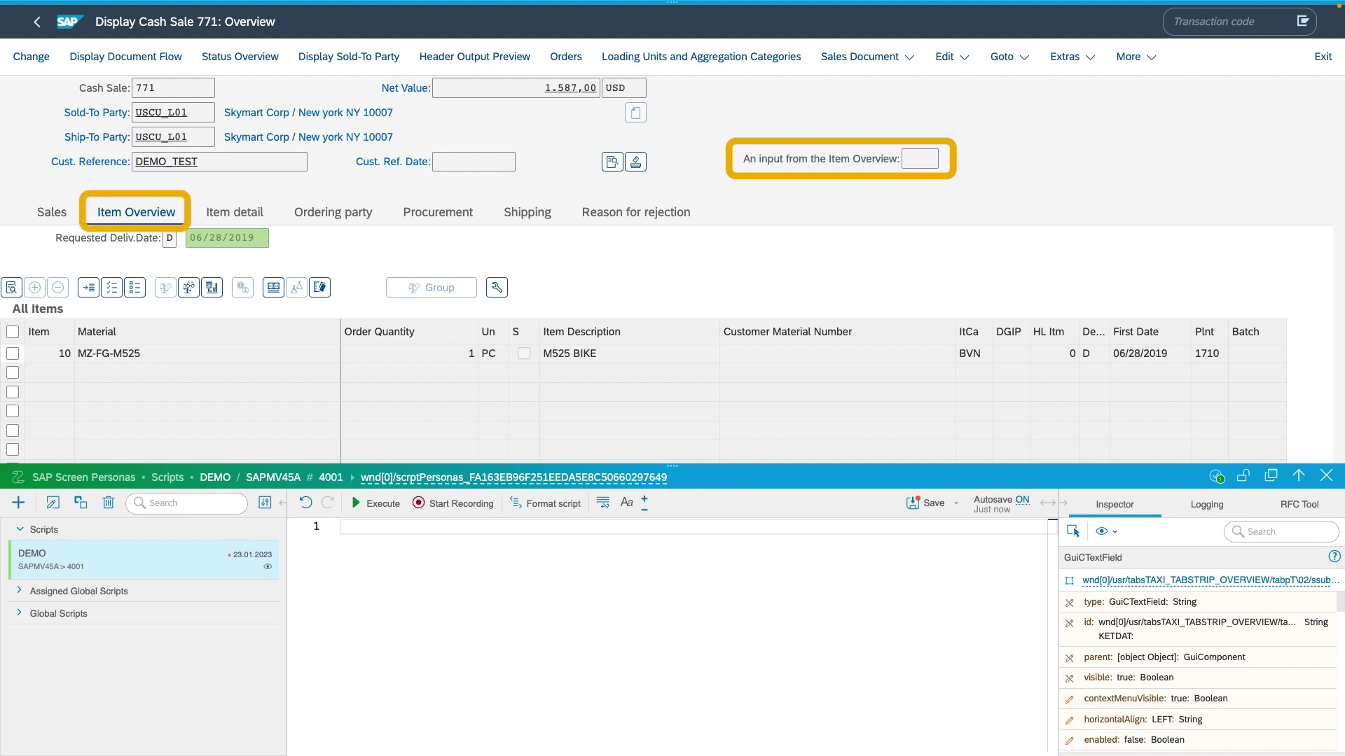
# Step: On the Sales tab, insert a script line reading the Item Overview input field's enabled property
pyautogui.click(62, 219)
pyautogui.click(1073, 531)
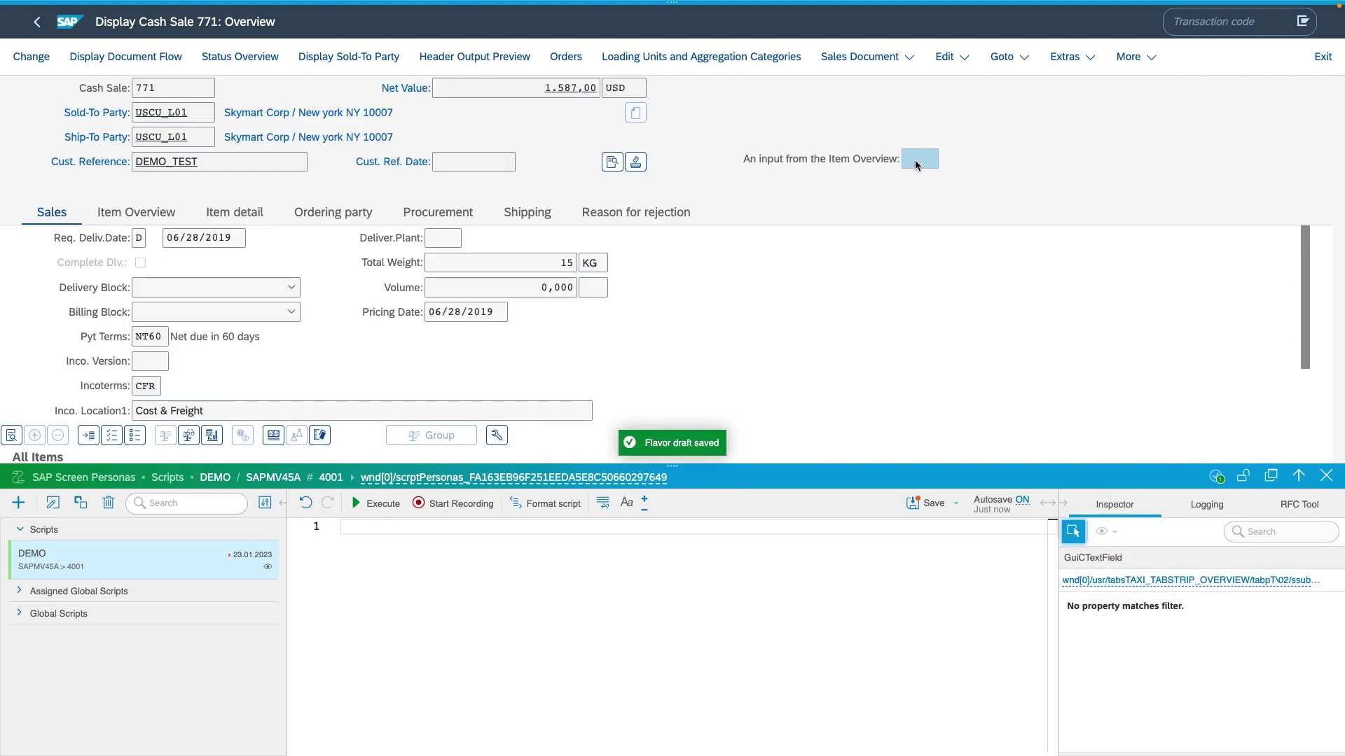
pyautogui.click(915, 161)
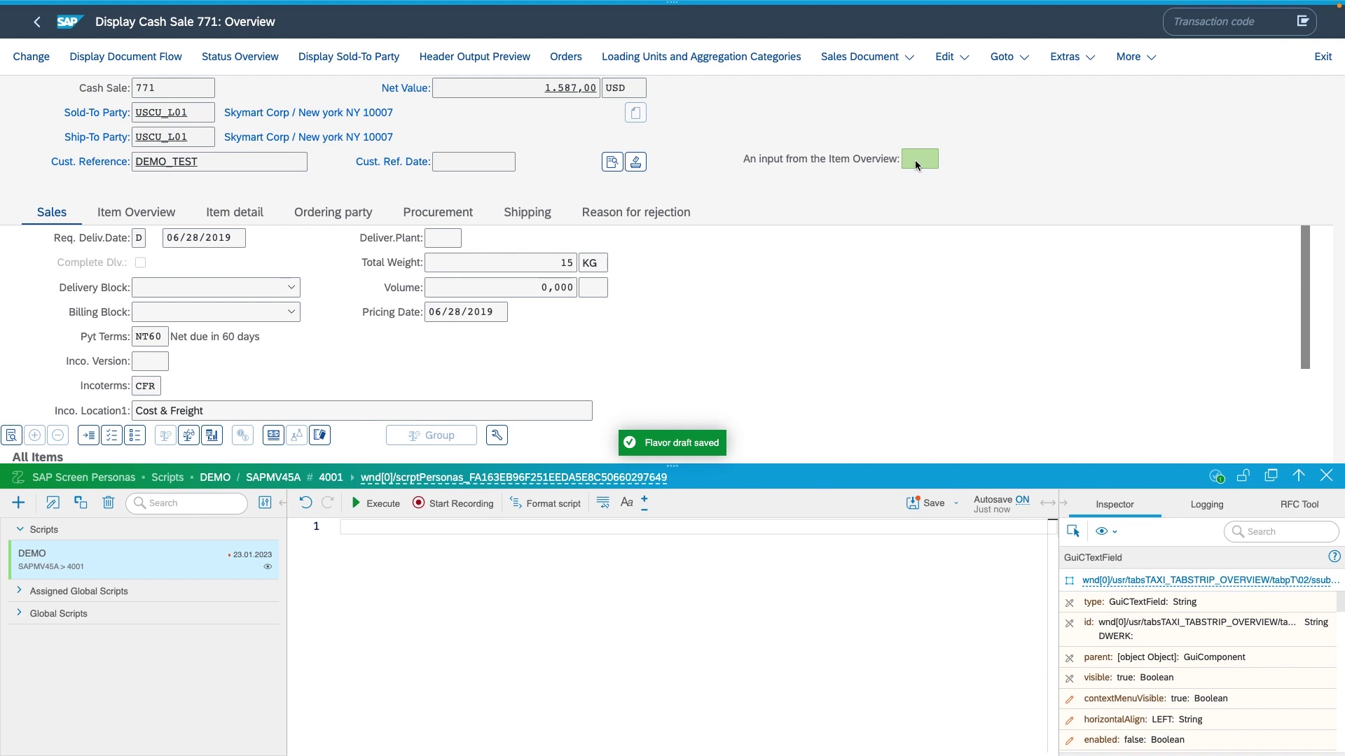
pyautogui.click(1070, 742)
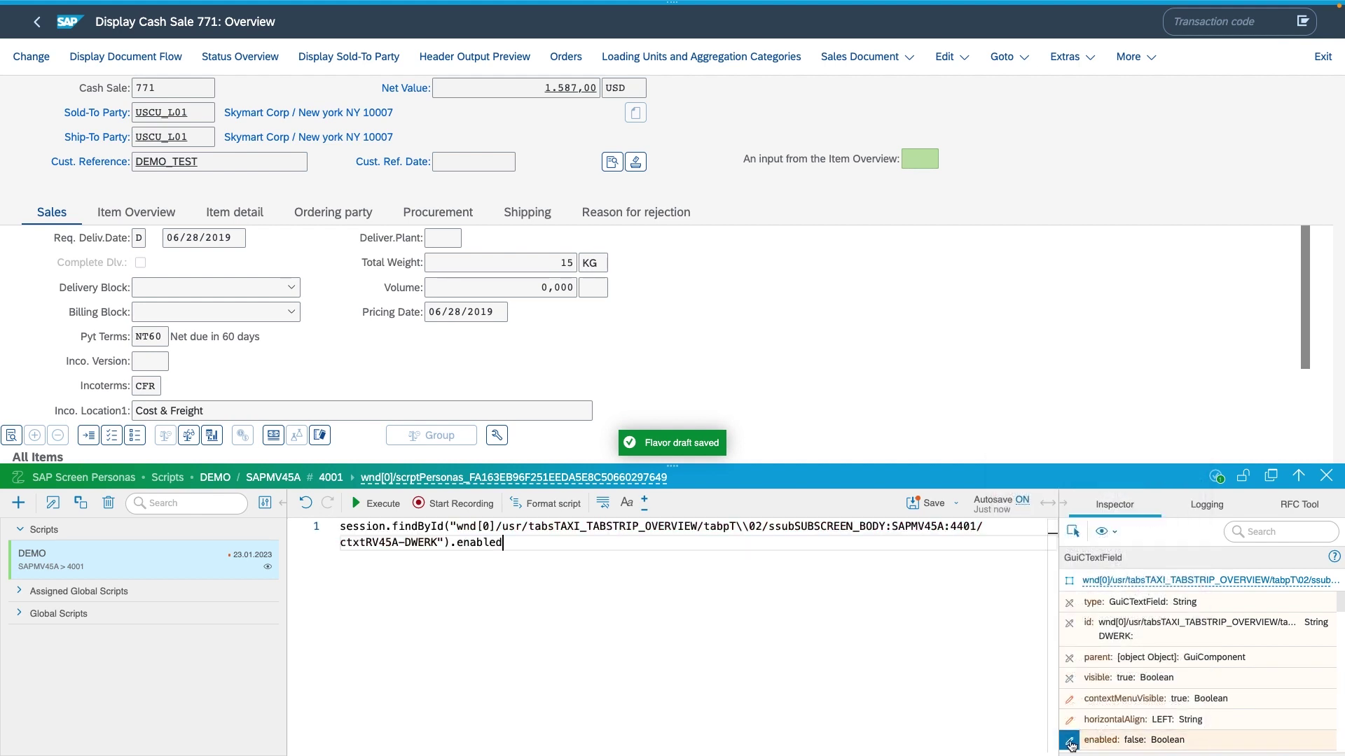
pyautogui.press('Return')
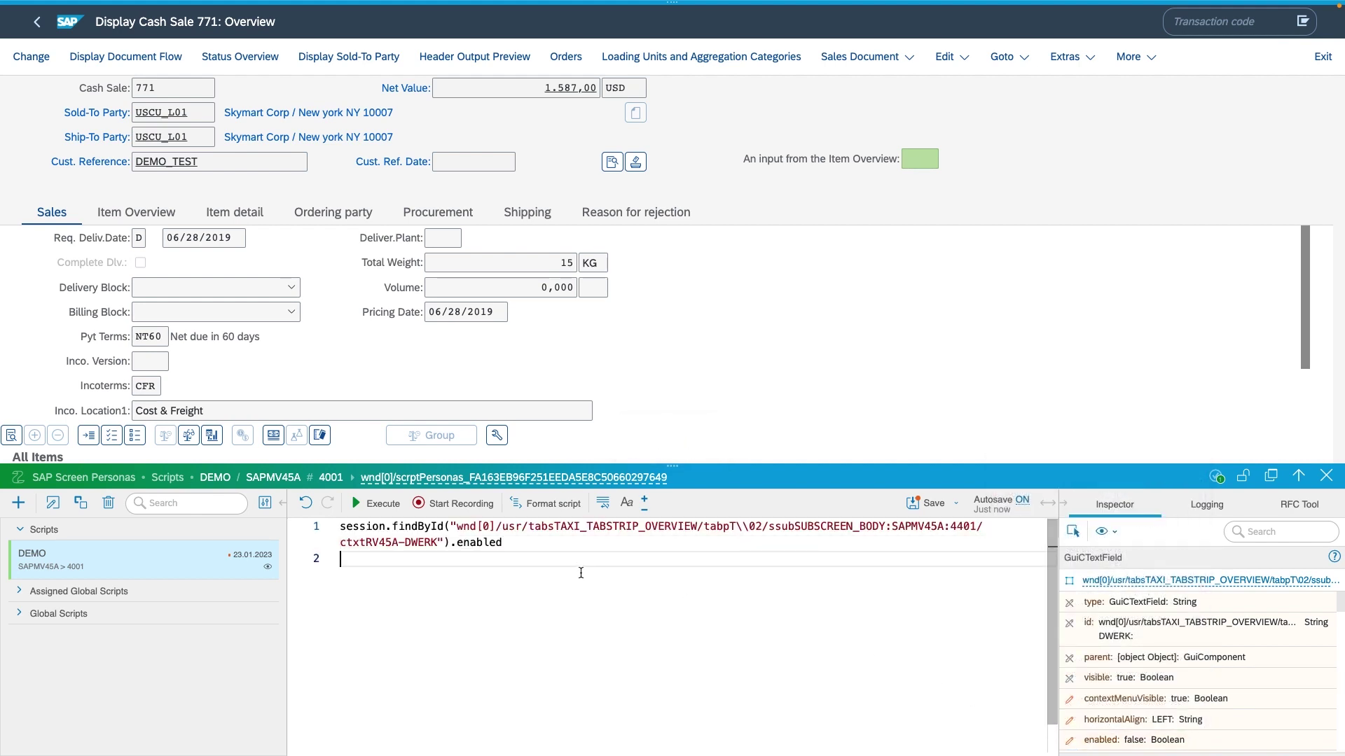
pyautogui.moveTo(456, 535)
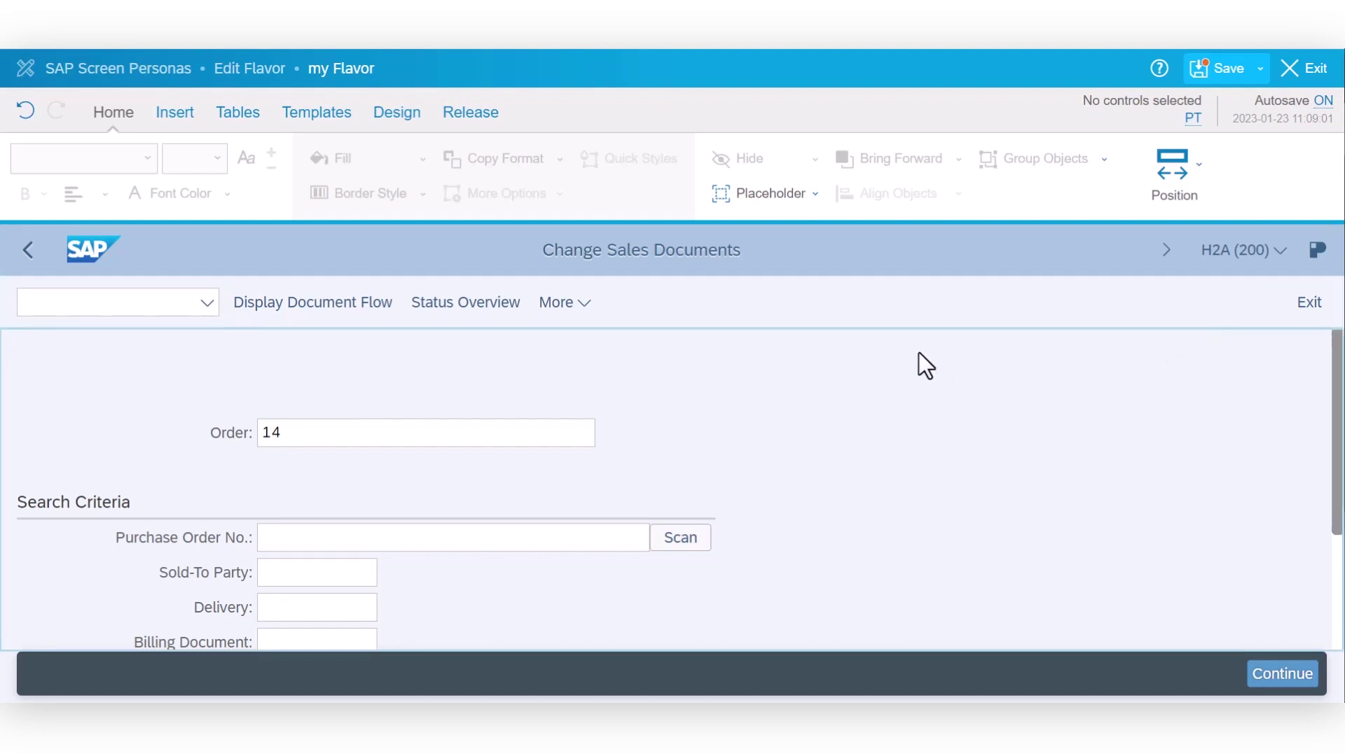
# Step: Add a Scan scanner button to the Order field from its context menu
pyautogui.click(574, 430)
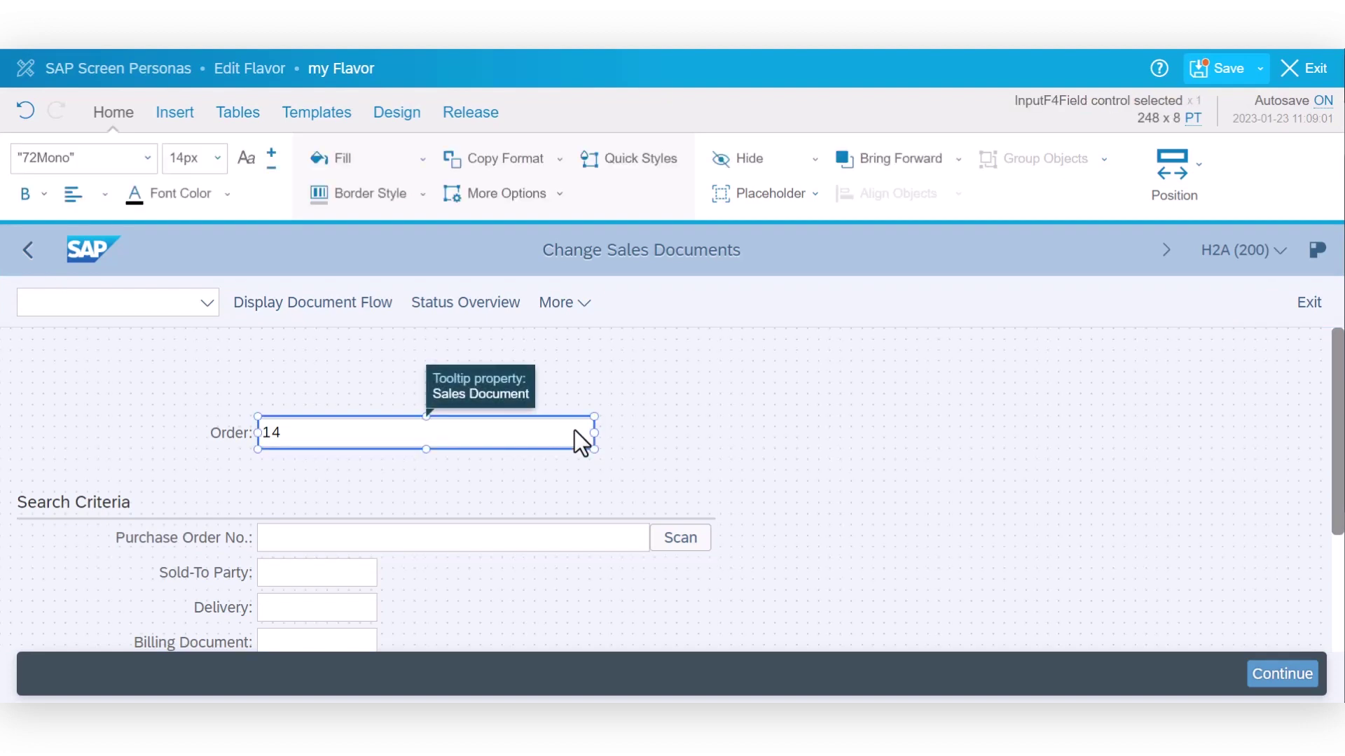
pyautogui.rightClick(575, 430)
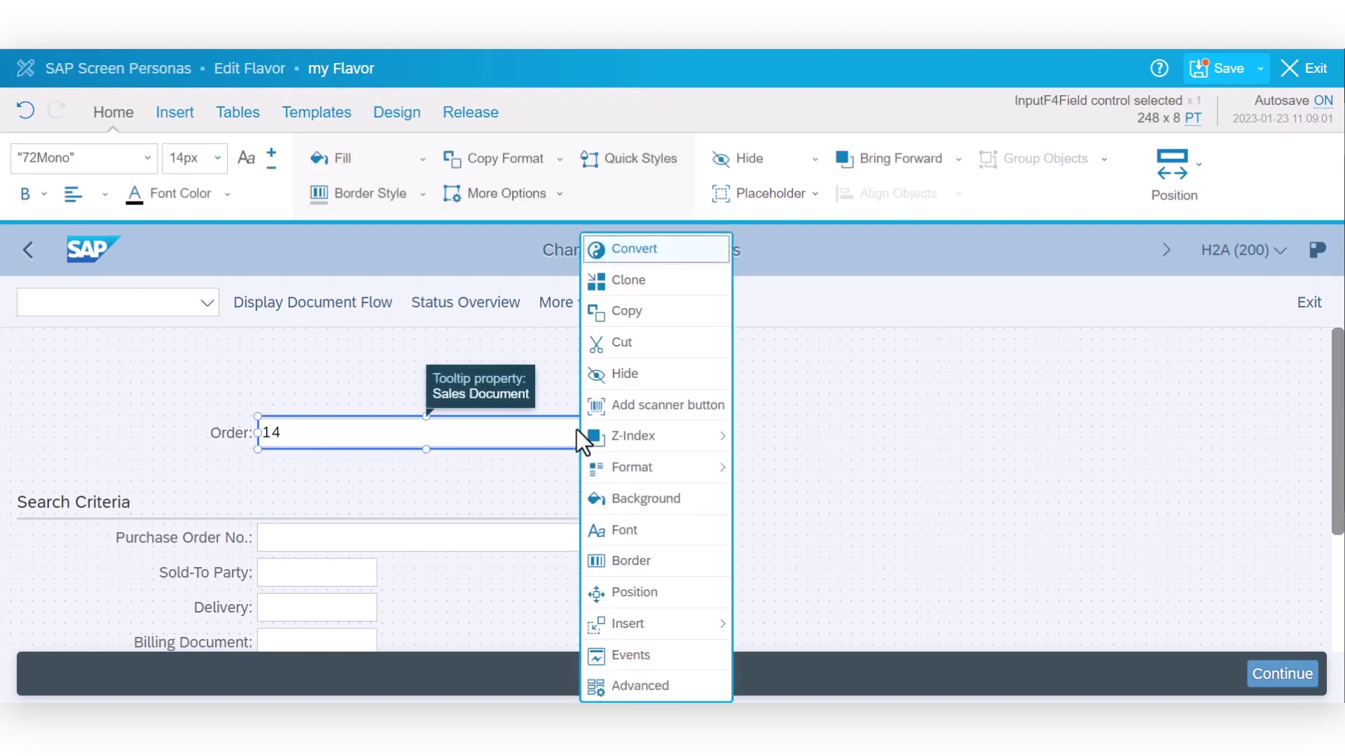
pyautogui.click(608, 406)
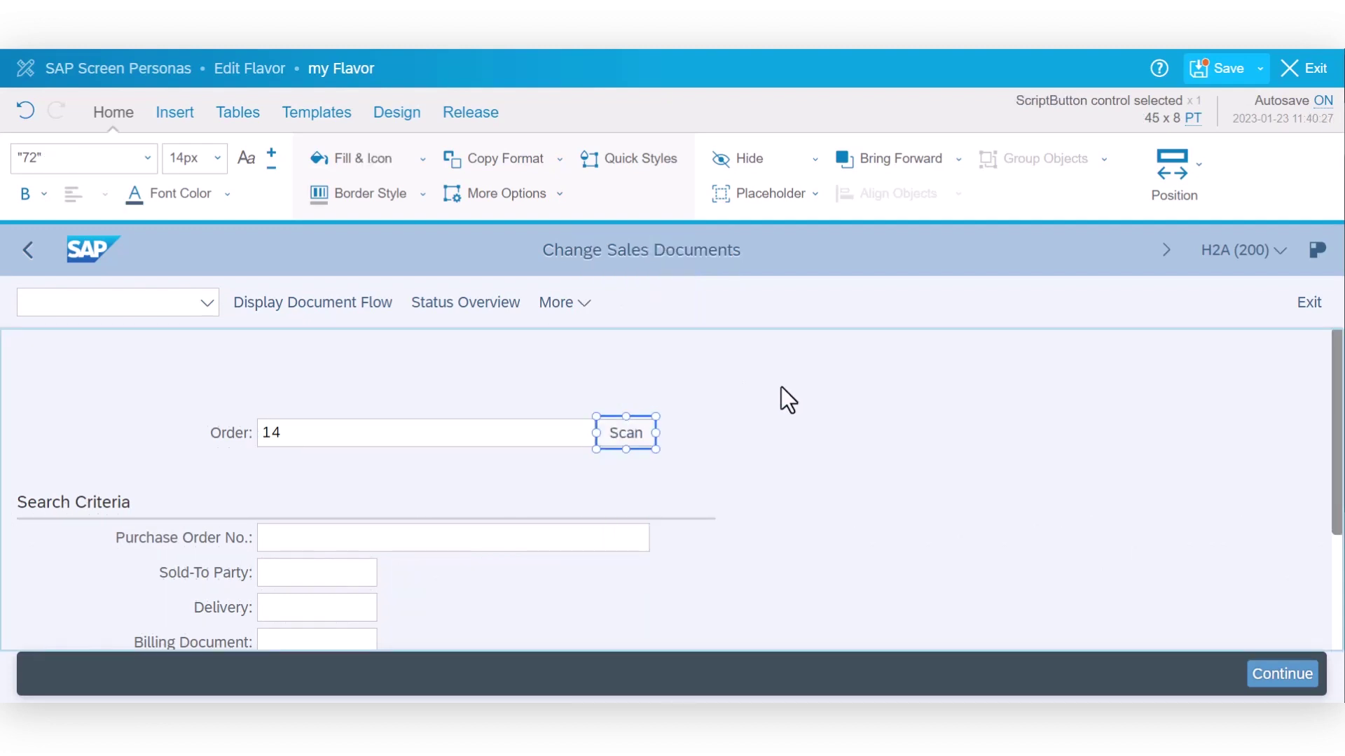